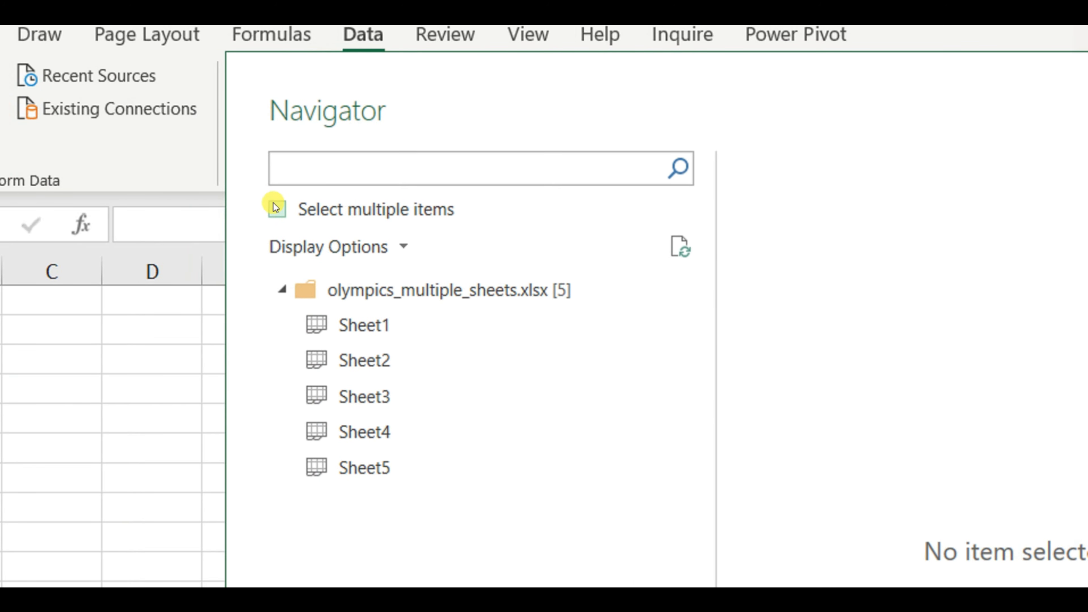
- Enable selection of multiple items and select Sheet1 through Sheet5 of olympics_multiple_sheets.xlsx for import
{"action": "left_click", "coordinate": [276, 208]}
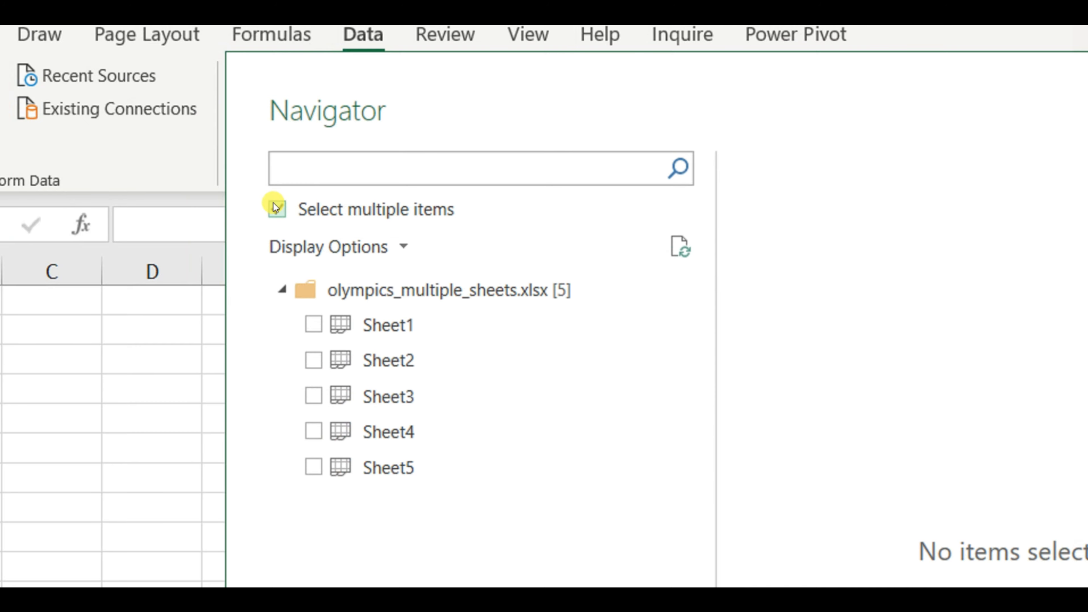
{"action": "left_click", "coordinate": [314, 325]}
{"action": "left_click", "coordinate": [315, 360]}
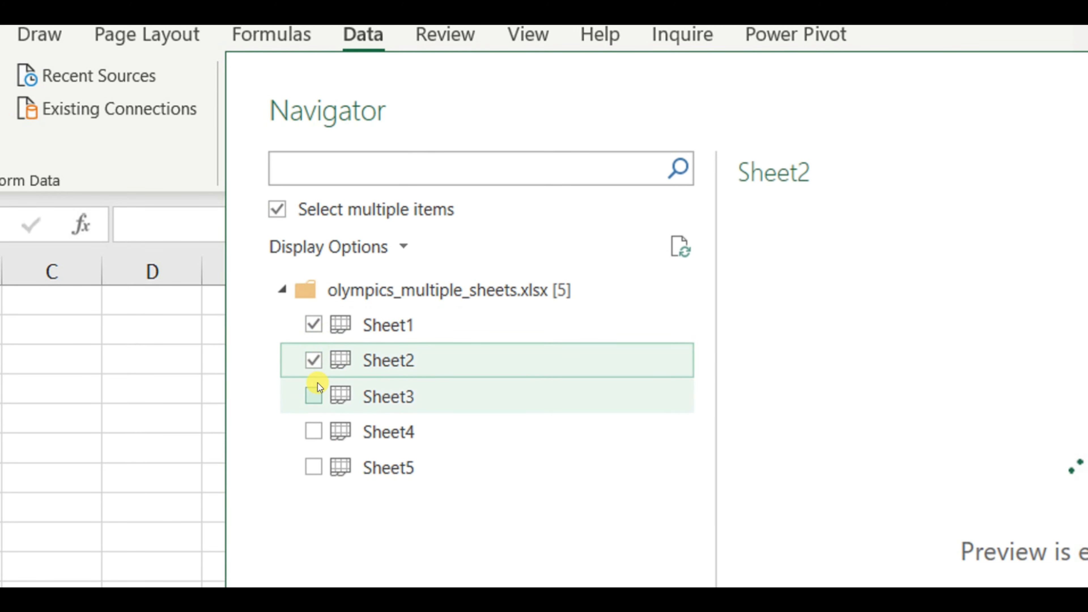
{"action": "left_click", "coordinate": [315, 396]}
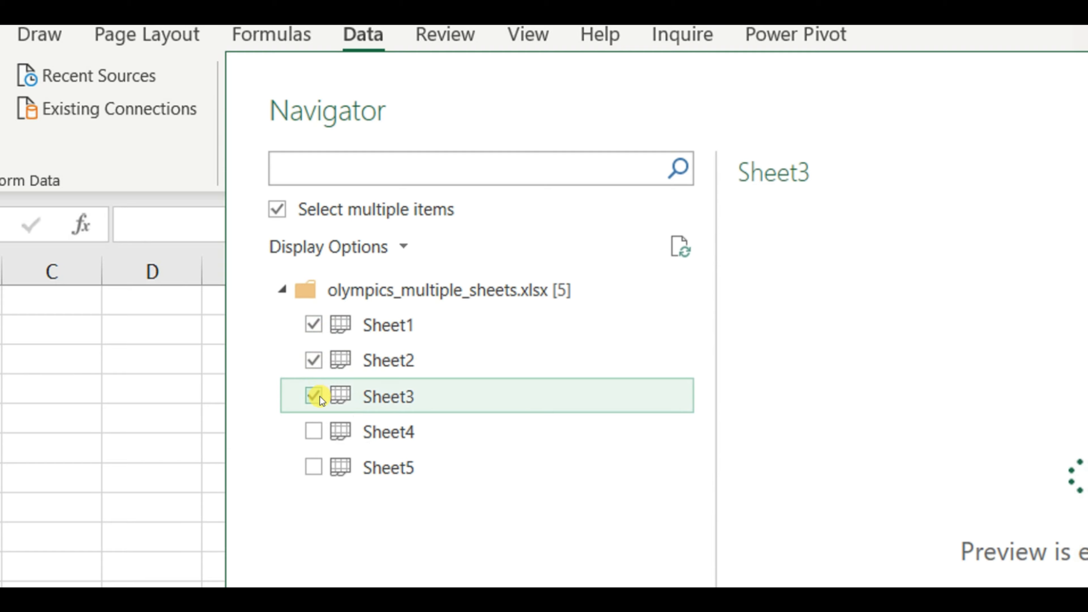
{"action": "left_click", "coordinate": [316, 429]}
{"action": "left_click", "coordinate": [314, 467]}
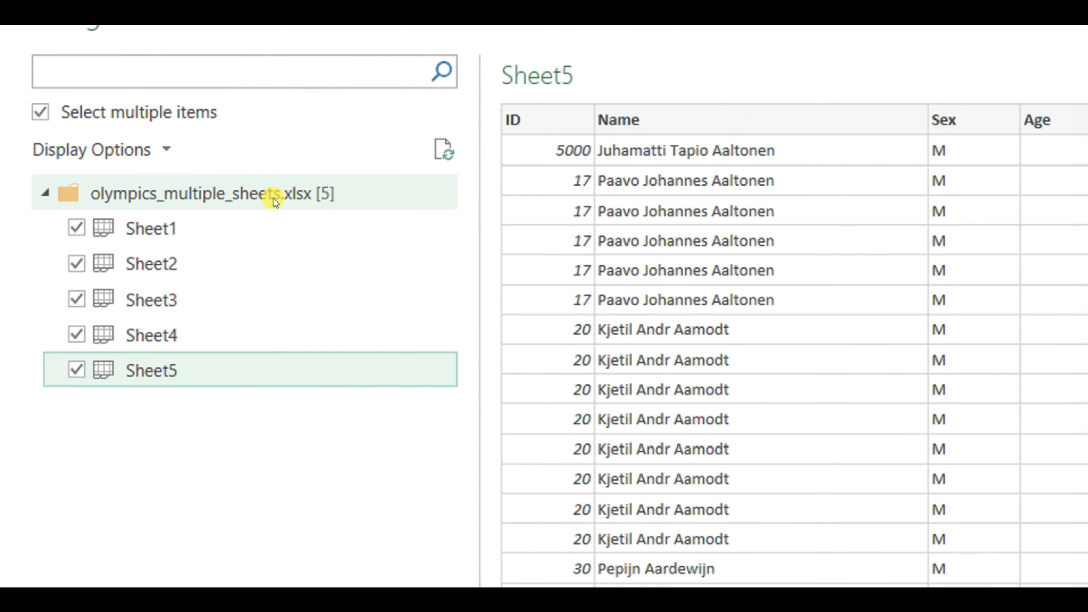
- Preview the data of Sheet4, Sheet3 and Sheet2, and open the five selected sheets for transformation in Power Query Editor
{"action": "left_click", "coordinate": [196, 334]}
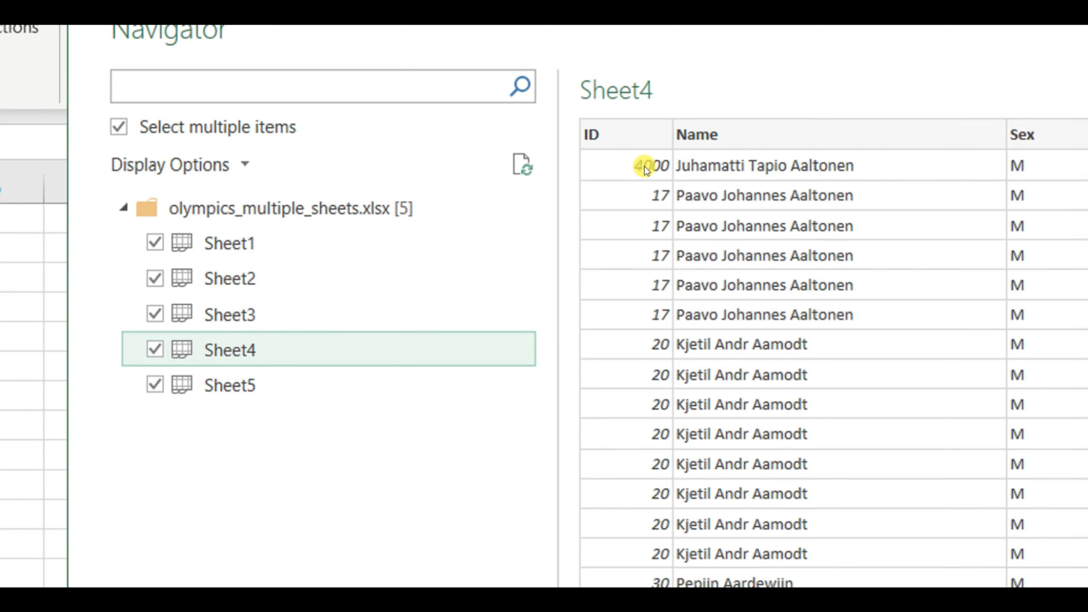
{"action": "left_click", "coordinate": [316, 300]}
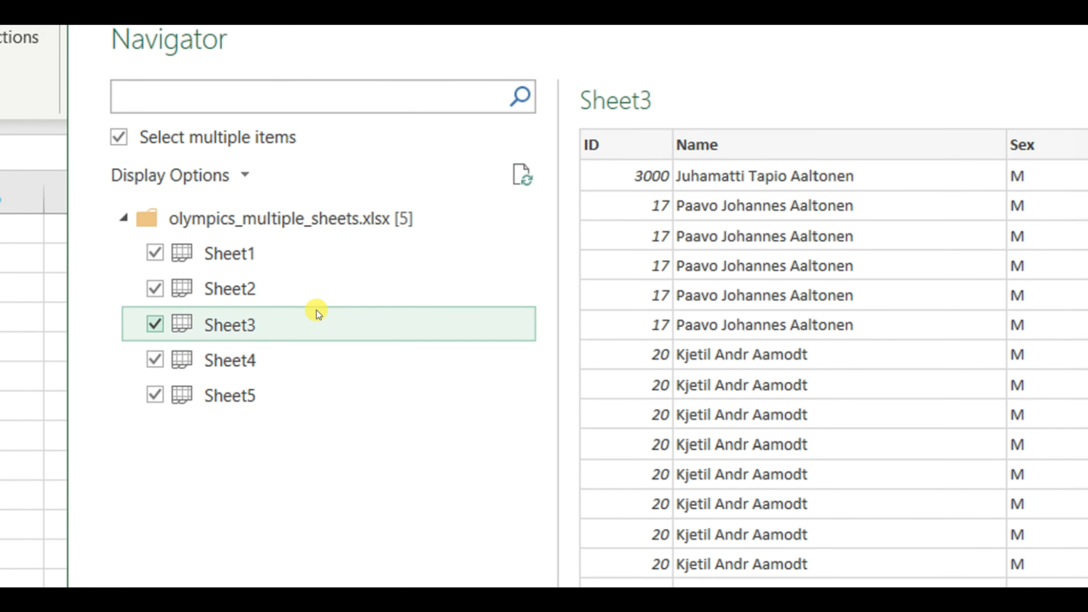
{"action": "left_click", "coordinate": [321, 285]}
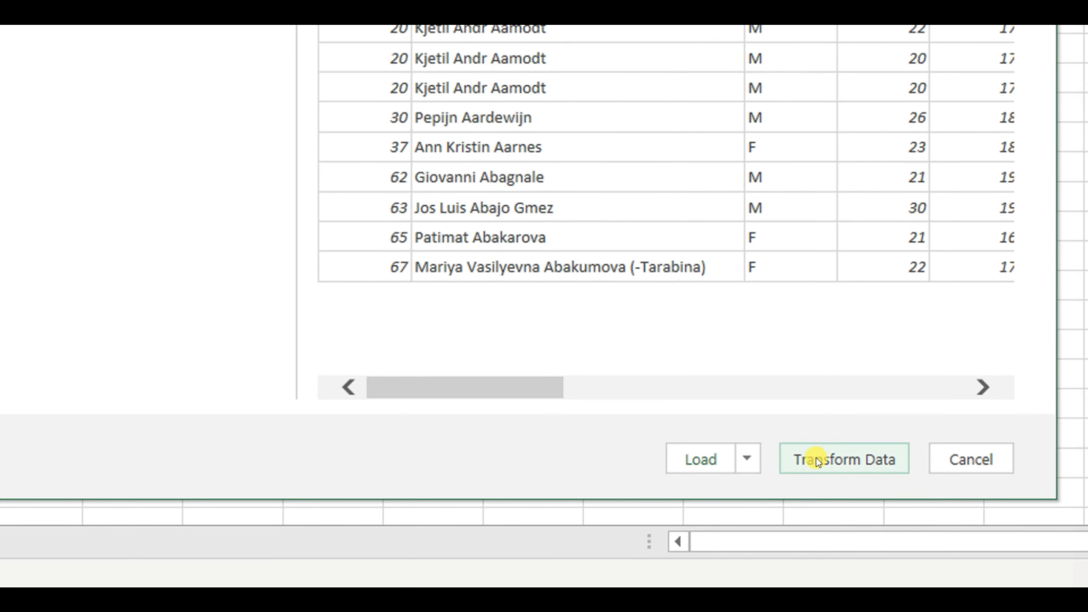
{"action": "left_click", "coordinate": [857, 491]}
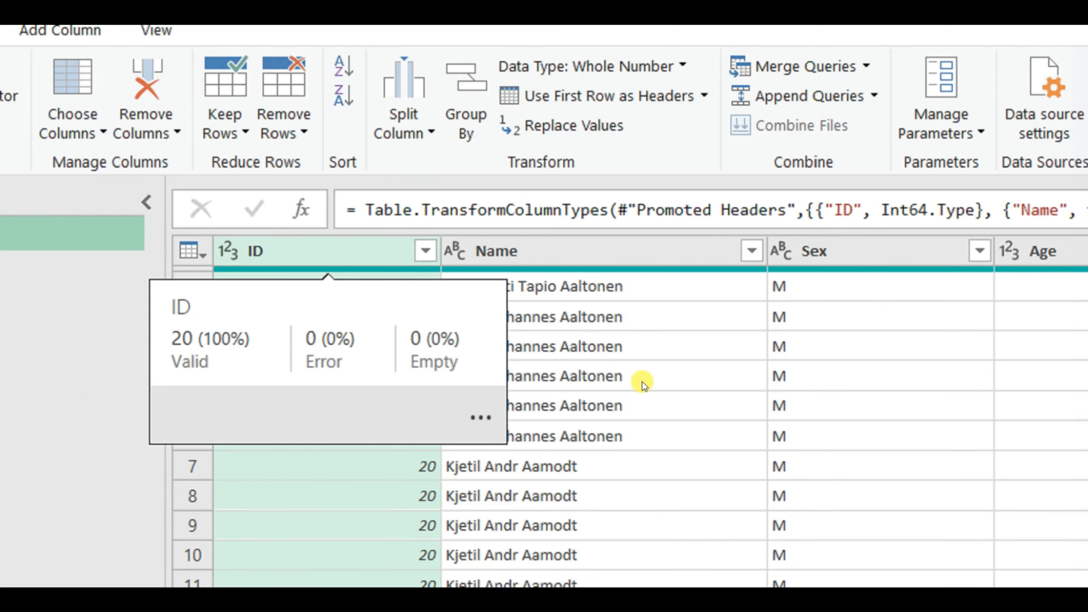
- Start appending queries as a new query, set to combine three or more tables
{"action": "left_click", "coordinate": [642, 383]}
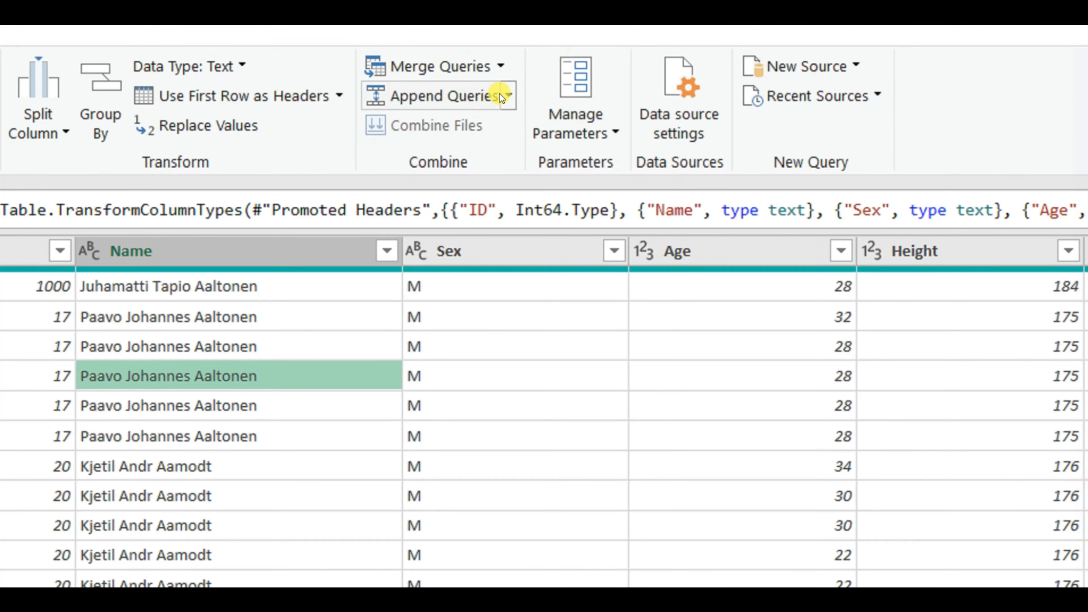
{"action": "left_click", "coordinate": [506, 98]}
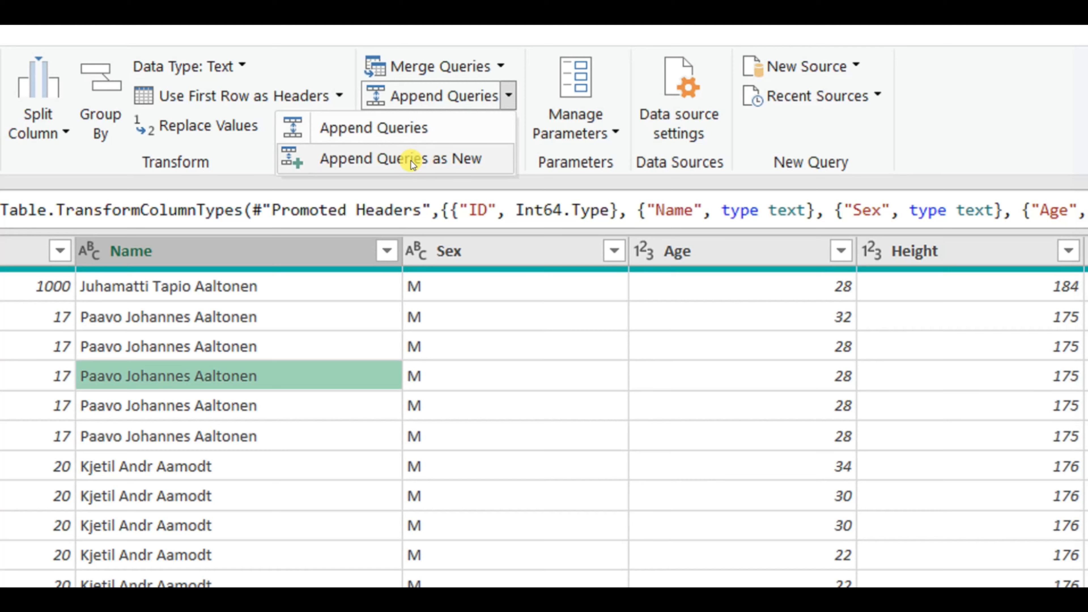
{"action": "left_click", "coordinate": [375, 171]}
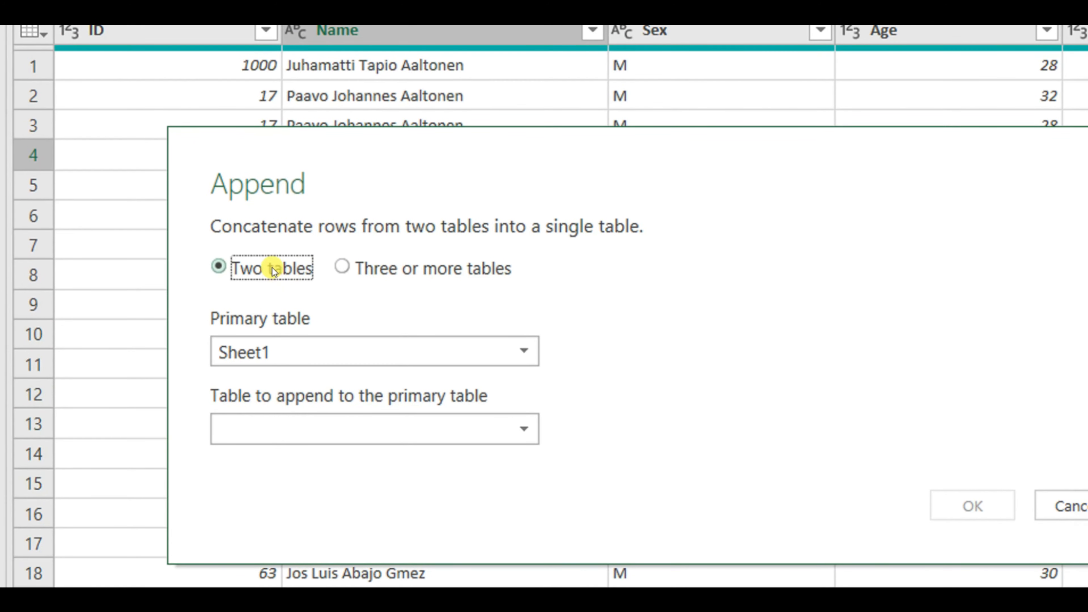
{"action": "left_click", "coordinate": [281, 432]}
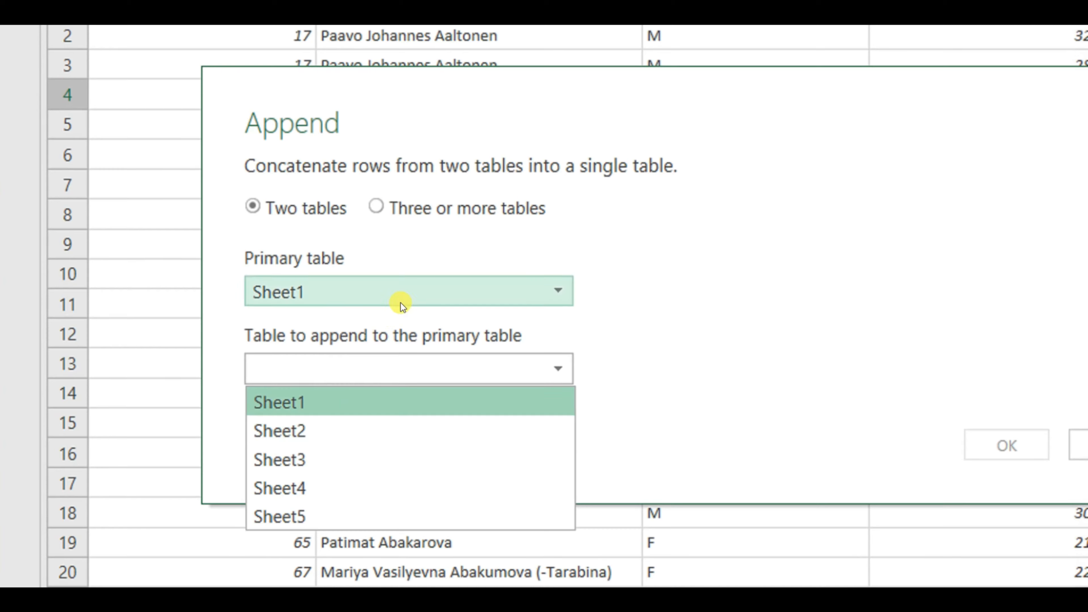
{"action": "left_click", "coordinate": [641, 203]}
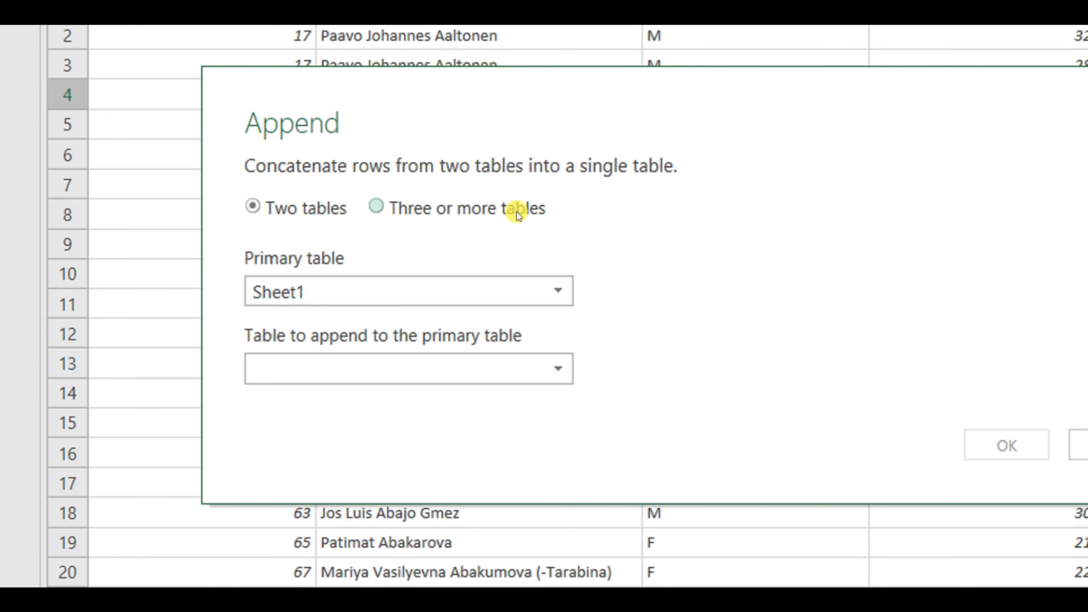
{"action": "left_click", "coordinate": [432, 208]}
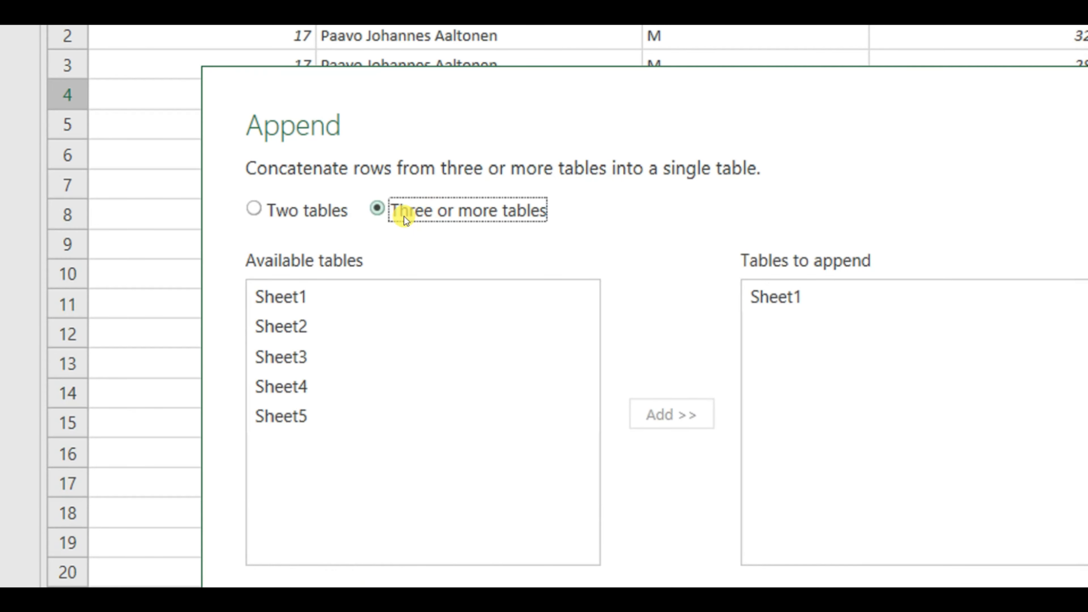
- Add Sheet2, Sheet3, Sheet4 and Sheet5 after Sheet1 in the tables to append, and create the combined query
{"action": "left_click", "coordinate": [804, 296]}
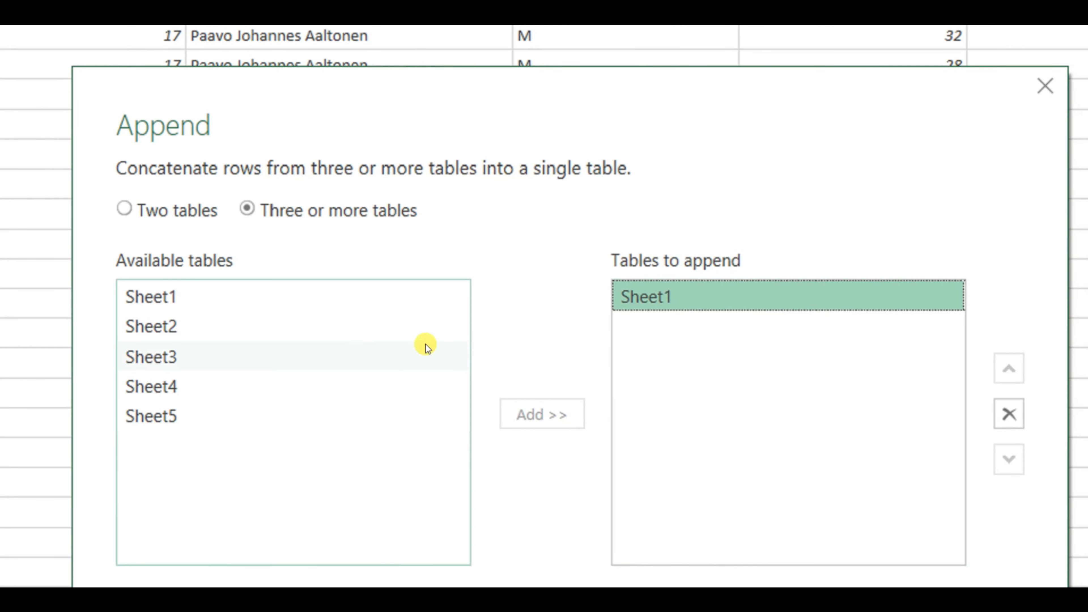
{"action": "left_click", "coordinate": [175, 319]}
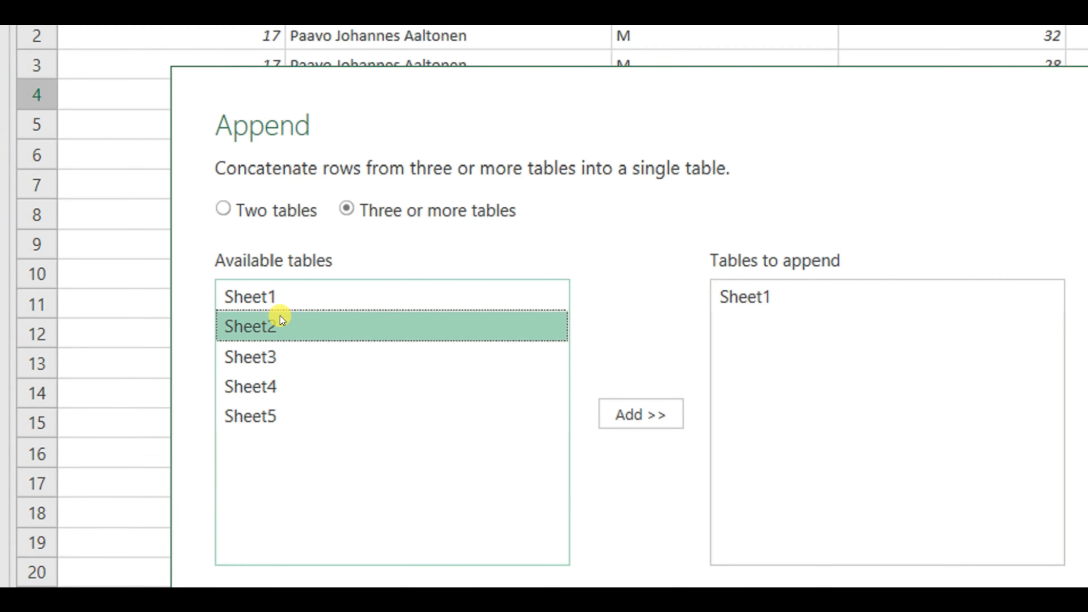
{"action": "left_click", "coordinate": [605, 420]}
{"action": "left_click", "coordinate": [269, 358]}
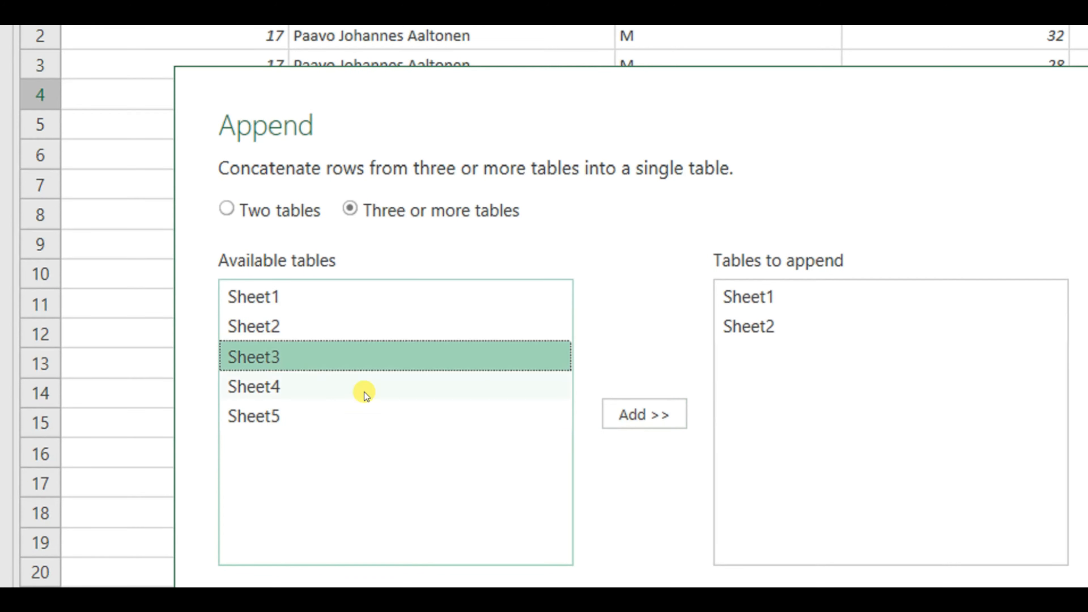
{"action": "left_click", "coordinate": [645, 414]}
{"action": "left_click", "coordinate": [272, 388]}
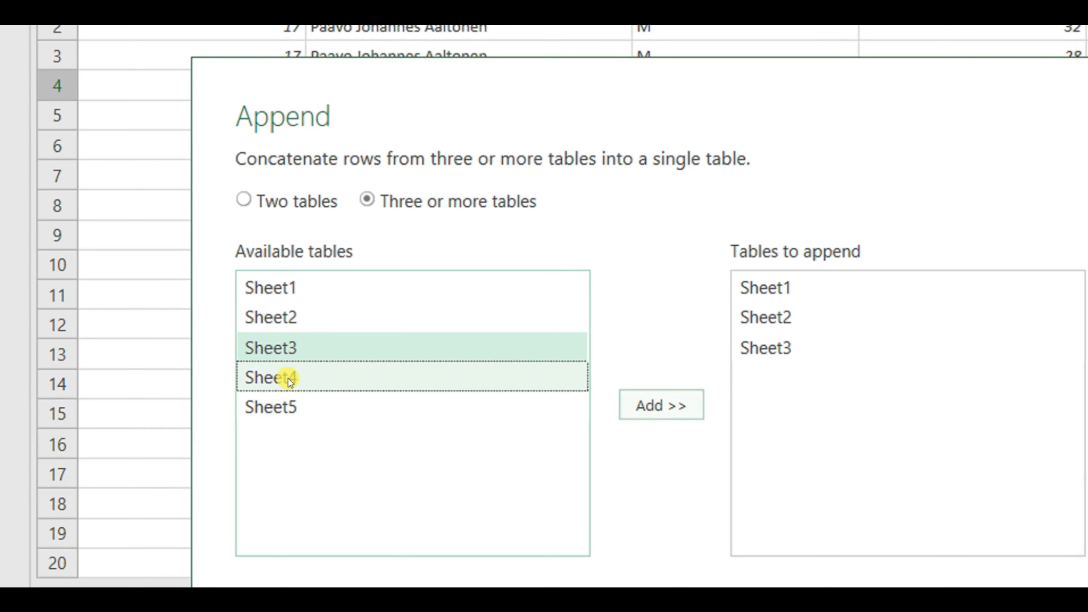
{"action": "double_click", "coordinate": [290, 380]}
{"action": "double_click", "coordinate": [286, 405]}
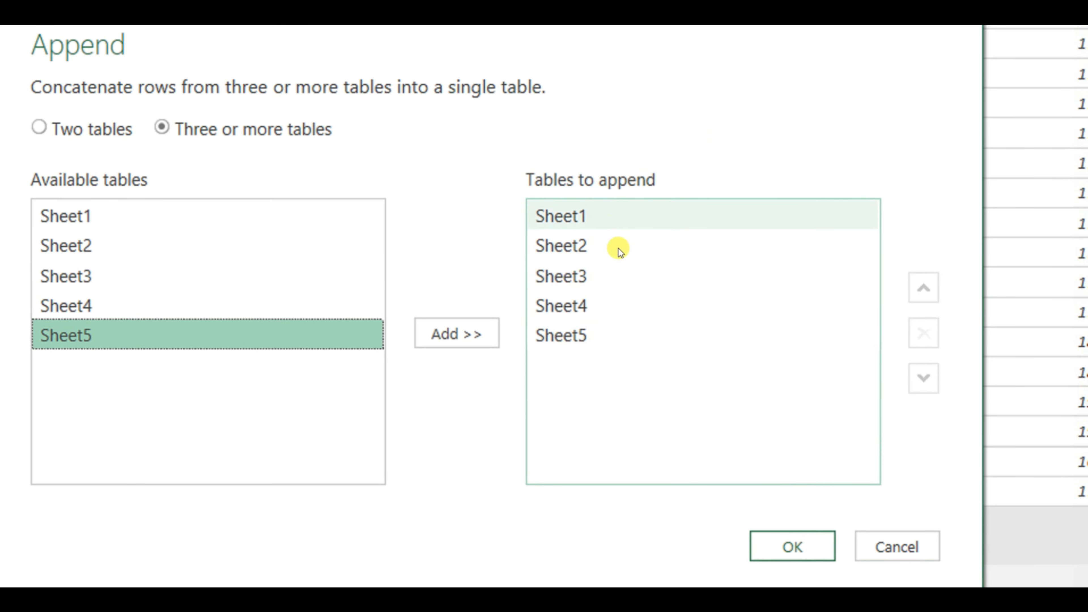
{"action": "left_click", "coordinate": [791, 545]}
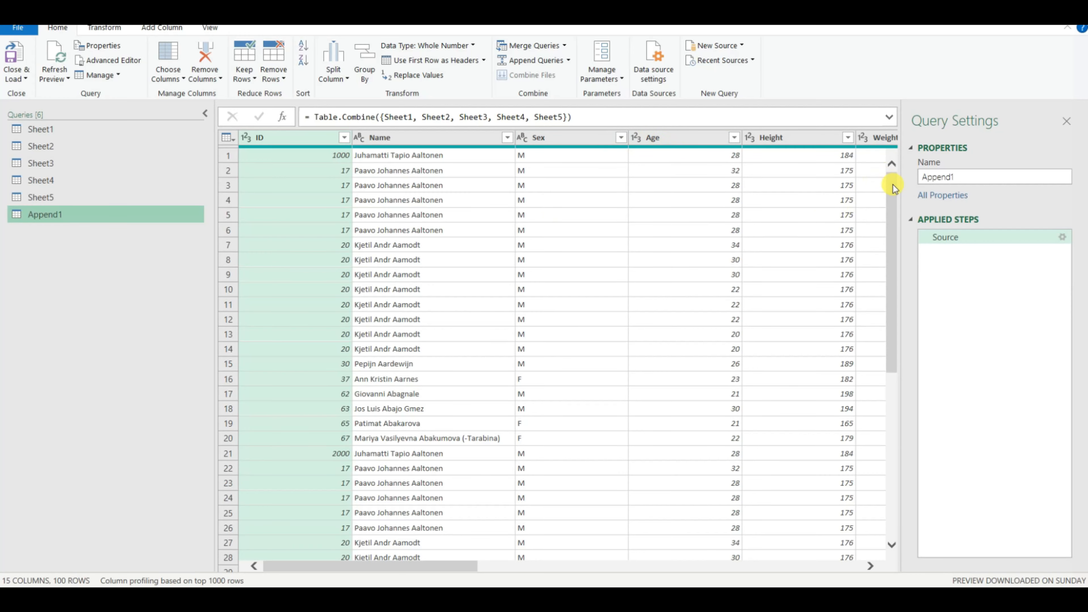
- Examine the combined query's rows from first to last, its columns through Medal, and its Table.Combine formula
{"action": "left_click_drag", "start_coordinate": [894, 188], "coordinate": [903, 464]}
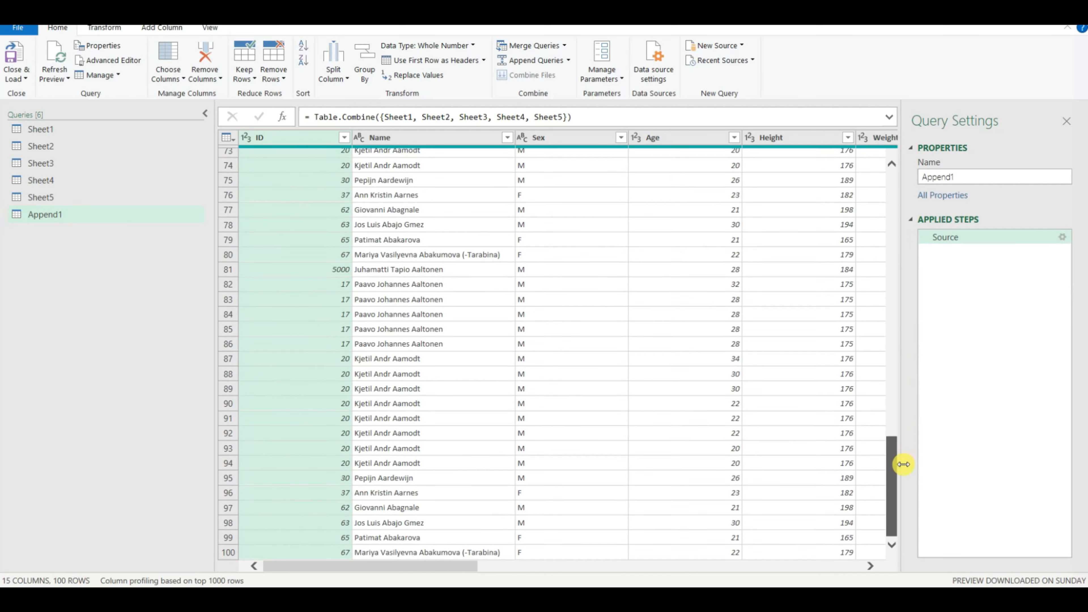
{"action": "left_click_drag", "start_coordinate": [891, 504], "coordinate": [885, 502]}
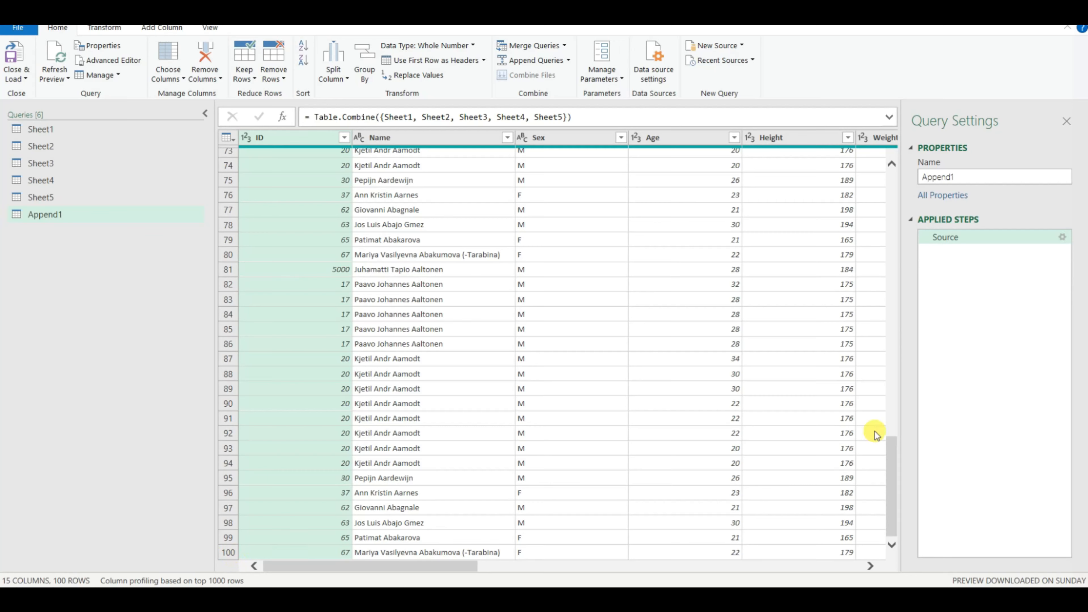
{"action": "left_click_drag", "start_coordinate": [897, 463], "coordinate": [889, 175]}
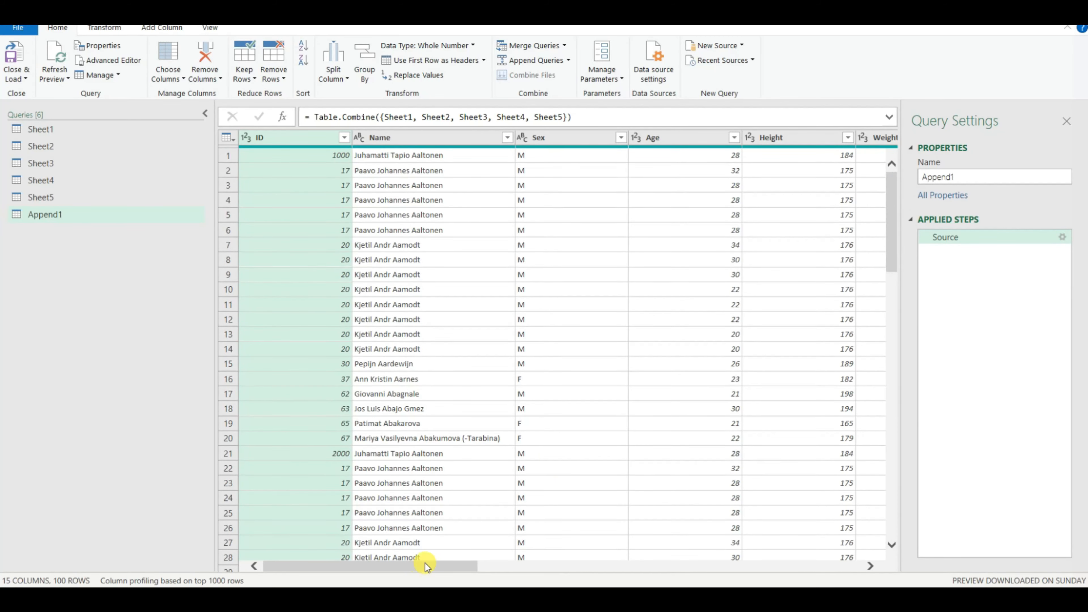
{"action": "left_click_drag", "start_coordinate": [426, 565], "coordinate": [858, 487]}
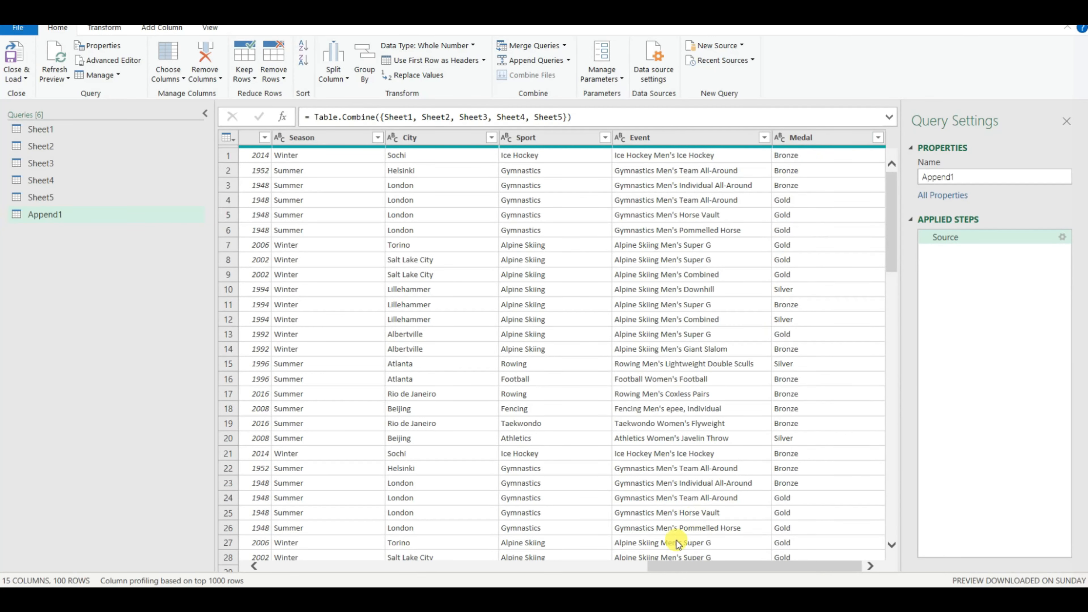
{"action": "left_click_drag", "start_coordinate": [659, 565], "coordinate": [276, 566]}
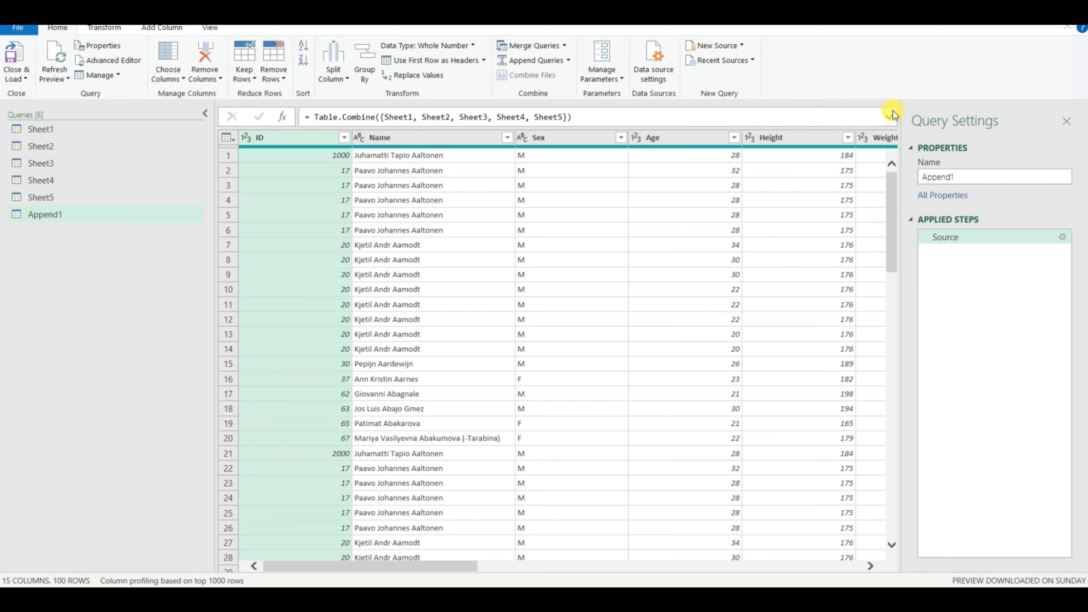
{"action": "left_click", "coordinate": [312, 116]}
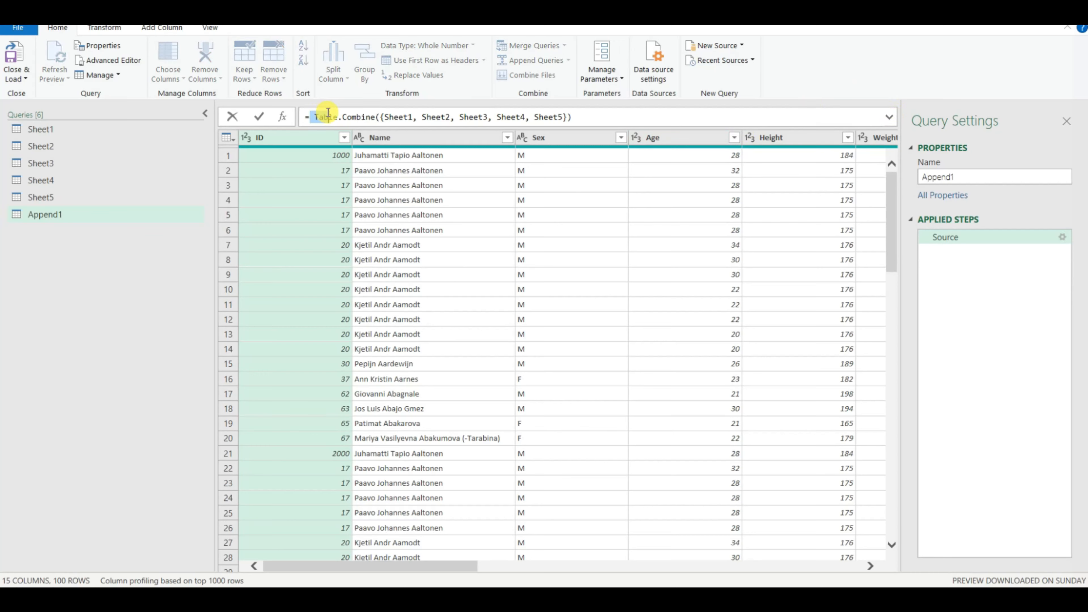
{"action": "left_click_drag", "start_coordinate": [328, 113], "coordinate": [305, 117]}
{"action": "left_click_drag", "start_coordinate": [551, 113], "coordinate": [578, 113]}
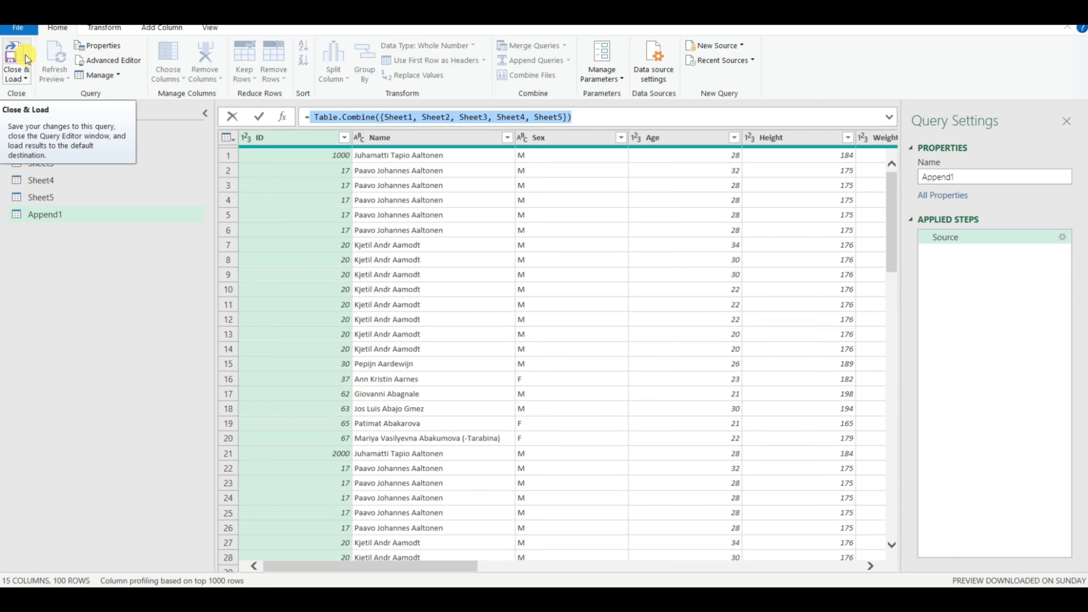
{"action": "left_click", "coordinate": [478, 230]}
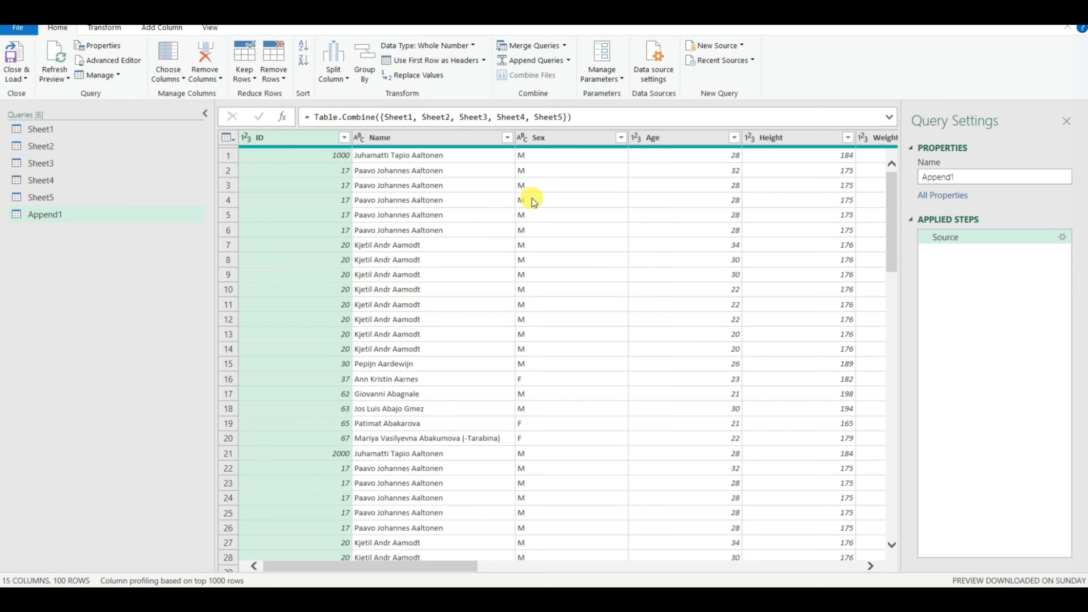
{"action": "left_click", "coordinate": [621, 138]}
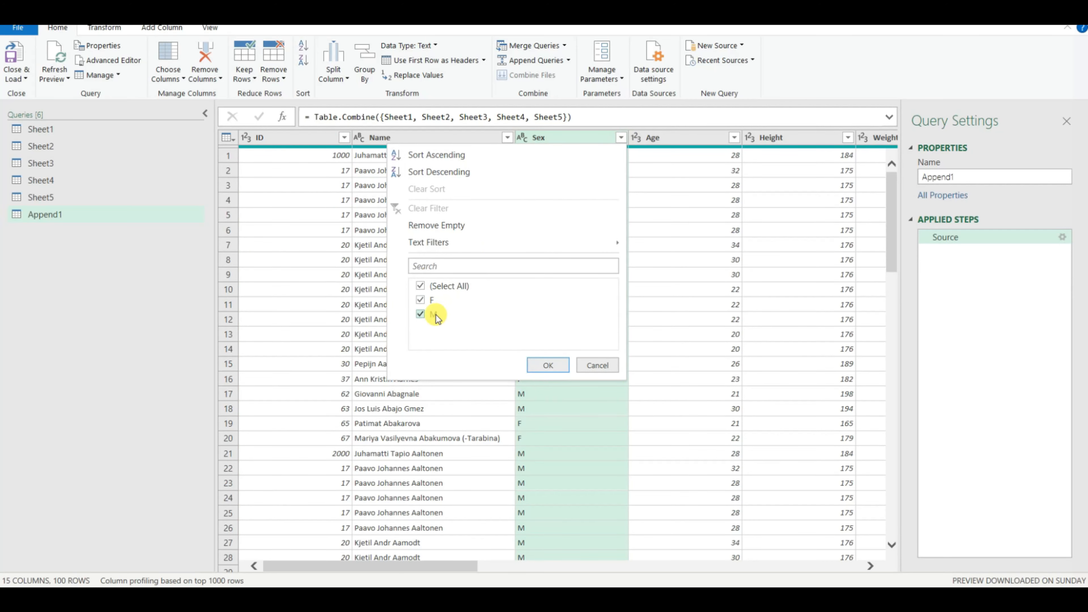
{"action": "left_click", "coordinate": [420, 314]}
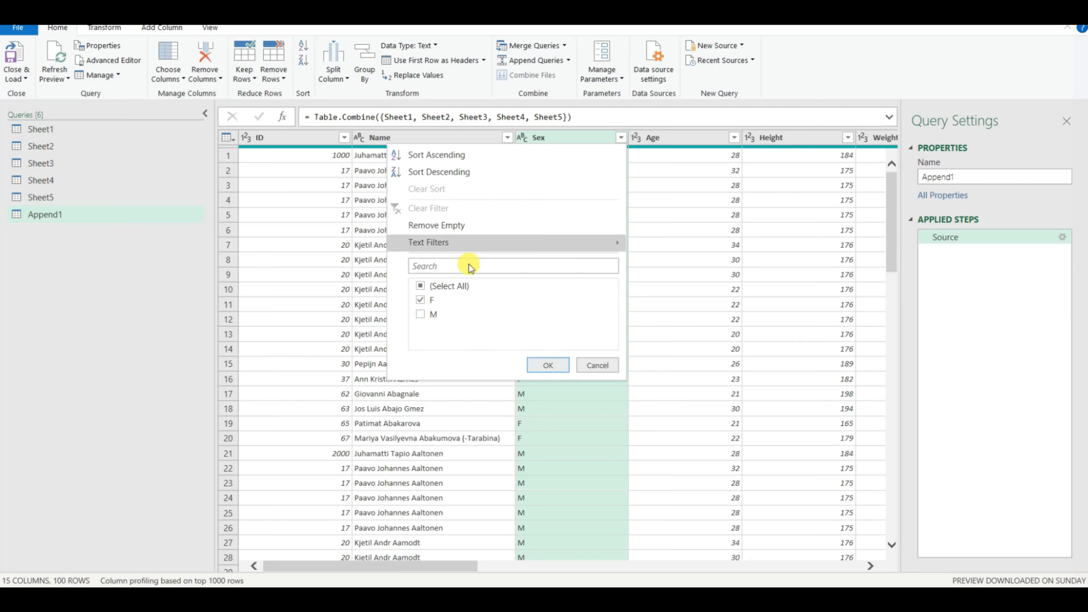
{"action": "left_click", "coordinate": [597, 365]}
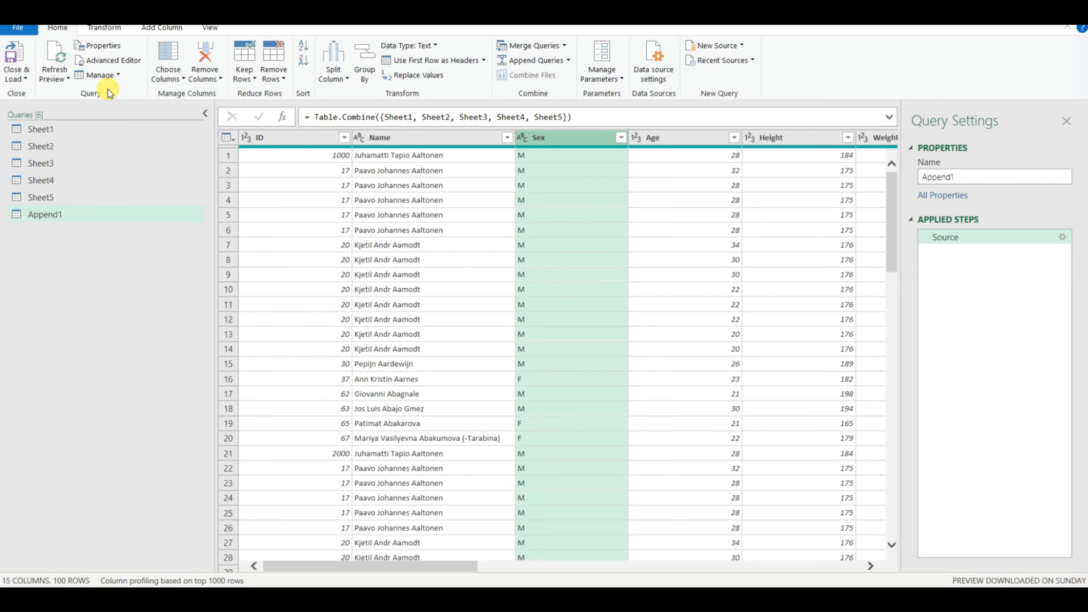
- Close the query editor, loading all queries into the workbook, and dismiss the list of queries and connections
{"action": "left_click", "coordinate": [17, 58]}
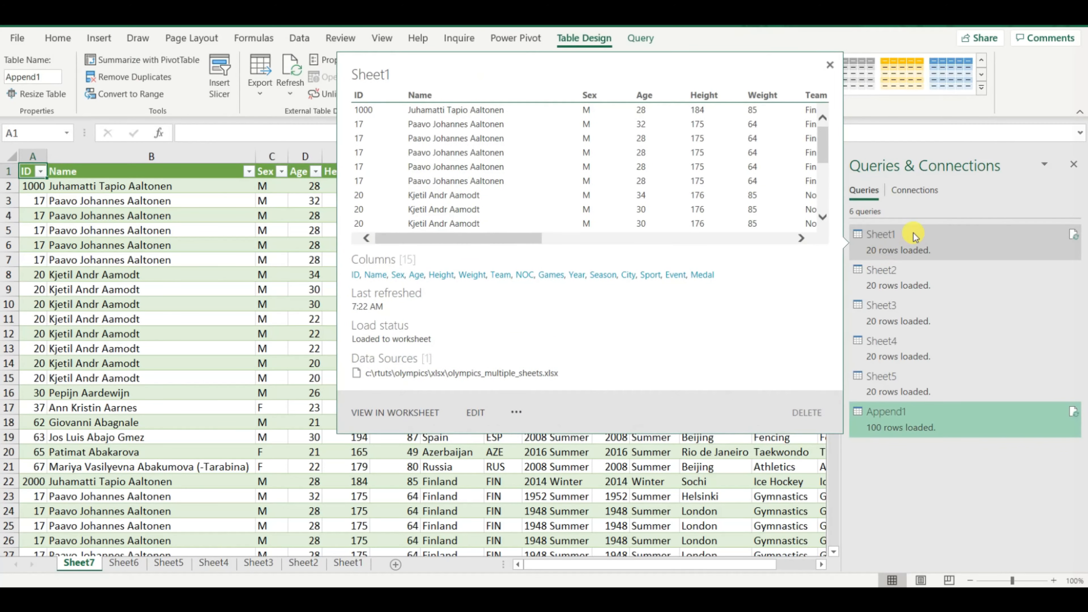
{"action": "mouse_move", "coordinate": [882, 242]}
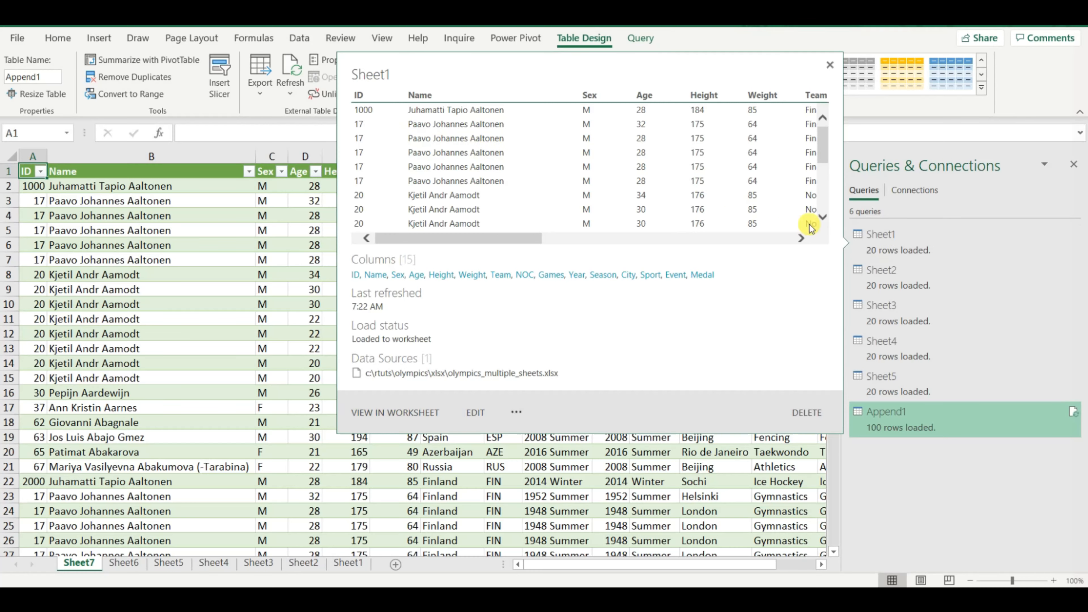
{"action": "mouse_move", "coordinate": [904, 387]}
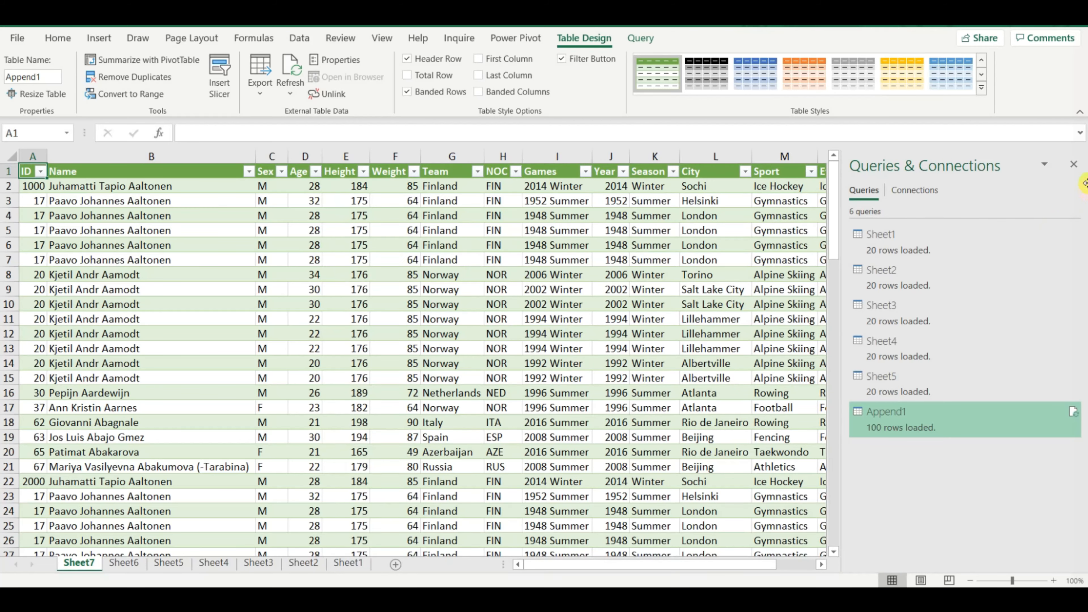
{"action": "left_click", "coordinate": [1075, 164]}
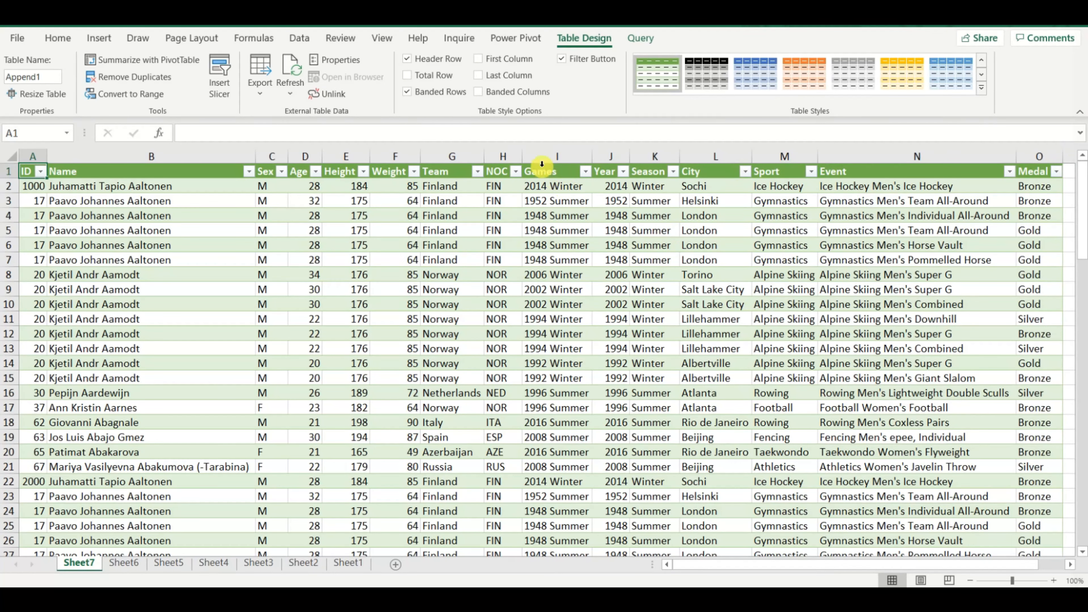
- Turn off the filter buttons and the banded rows on the loaded Append1 table
{"action": "left_click", "coordinate": [561, 59]}
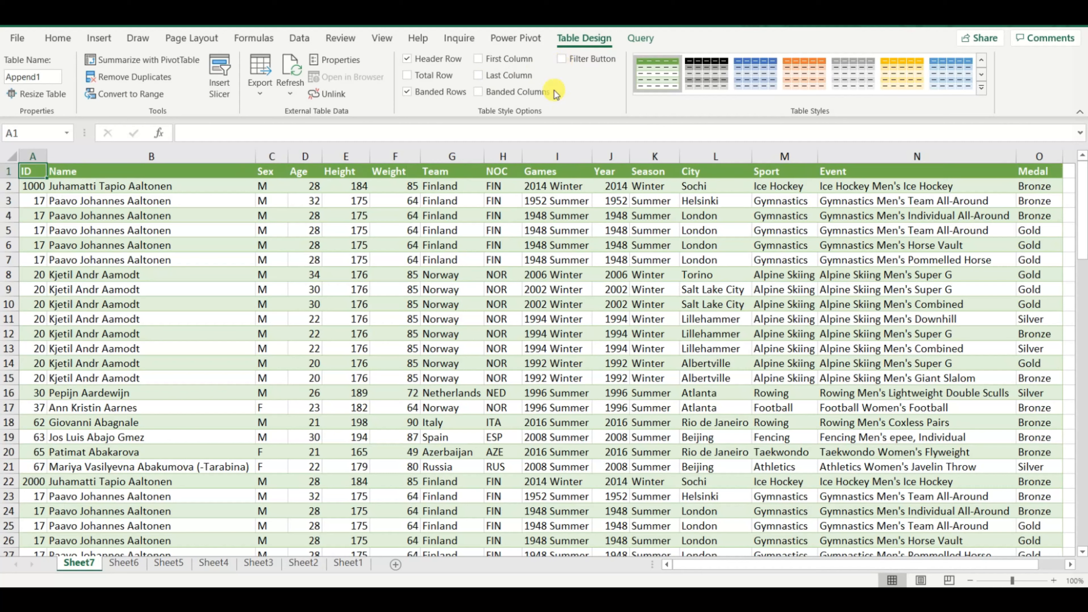
{"action": "left_click", "coordinate": [407, 96]}
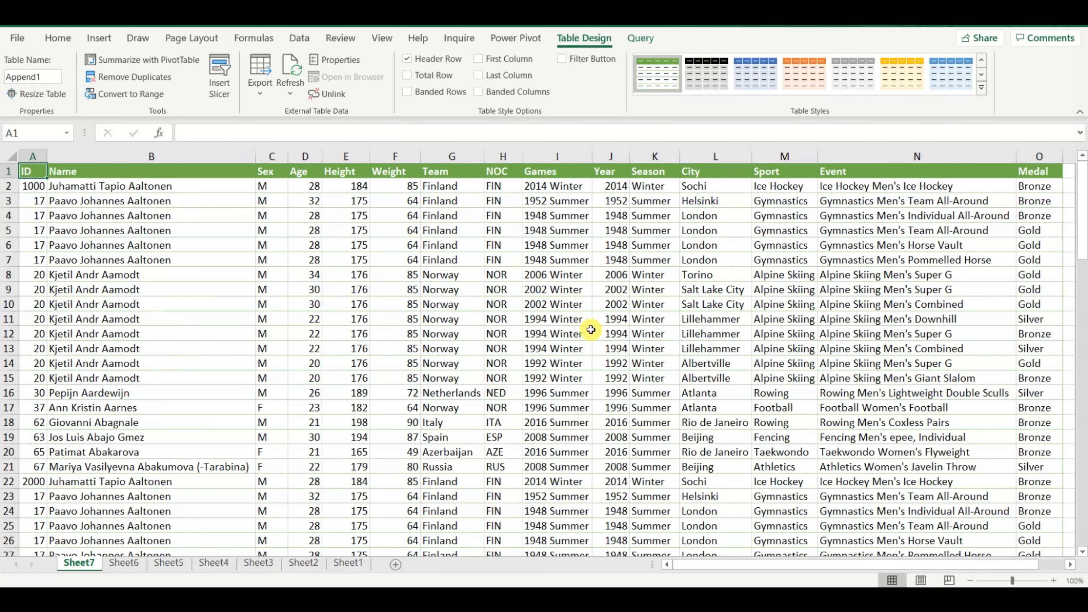
{"action": "scroll", "coordinate": [641, 422], "scroll_direction": "down", "scroll_amount": 2}
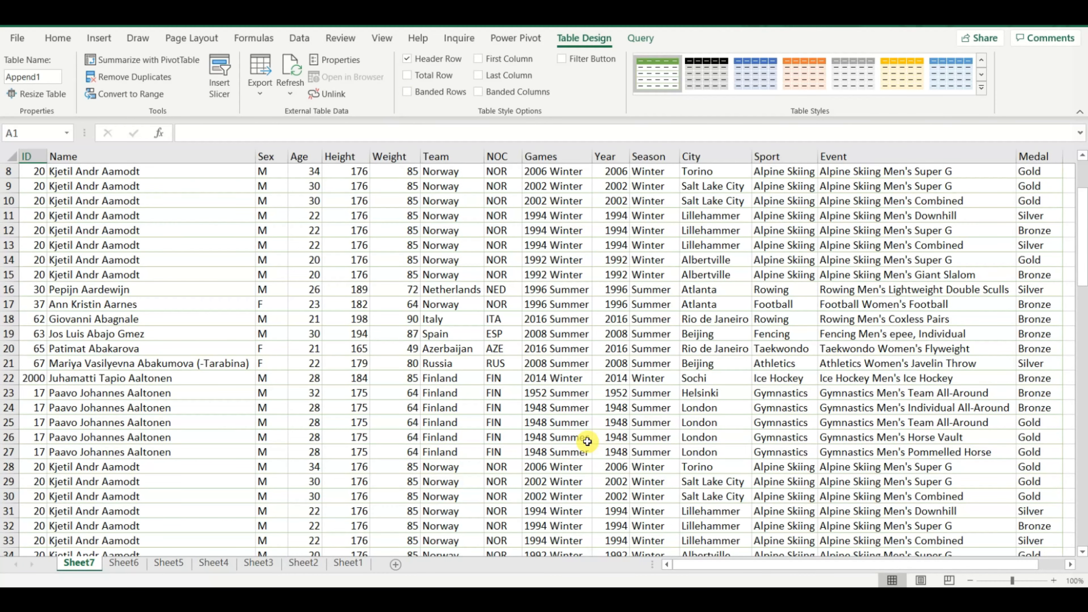
{"action": "scroll", "coordinate": [583, 437], "scroll_direction": "up", "scroll_amount": 2}
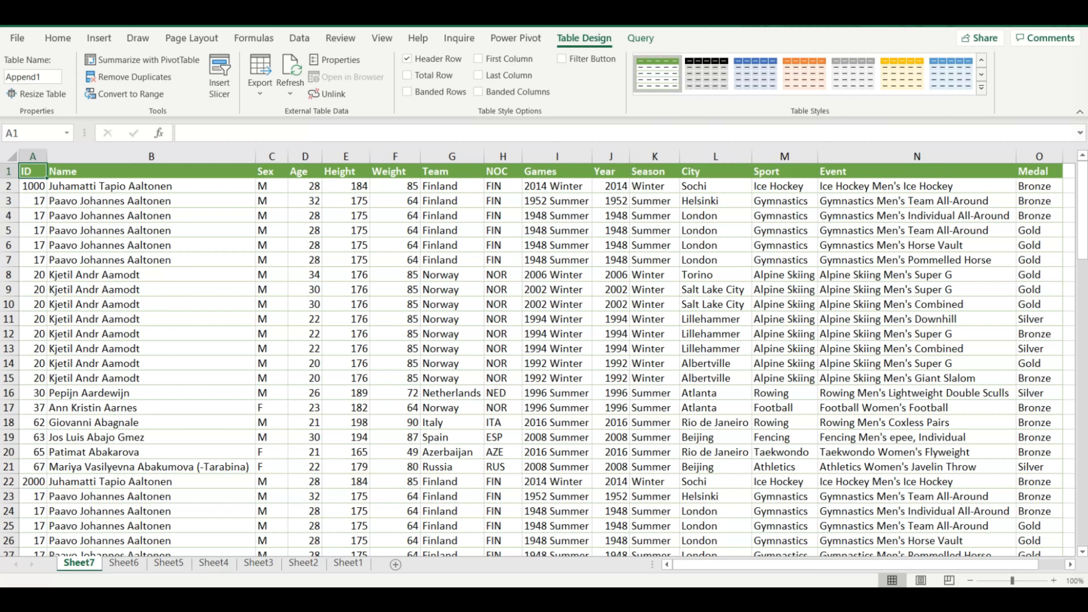
- Start importing data from the workbook olympics_multiple_sheets.xlsx again
{"action": "left_click", "coordinate": [298, 38]}
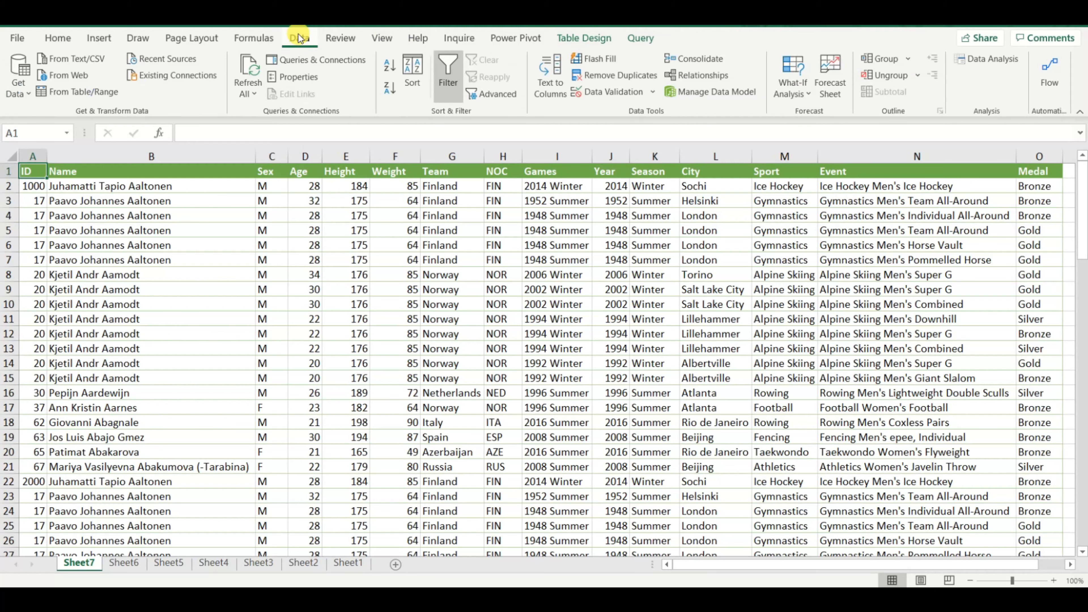
{"action": "left_click", "coordinate": [28, 99]}
{"action": "mouse_move", "coordinate": [32, 118]}
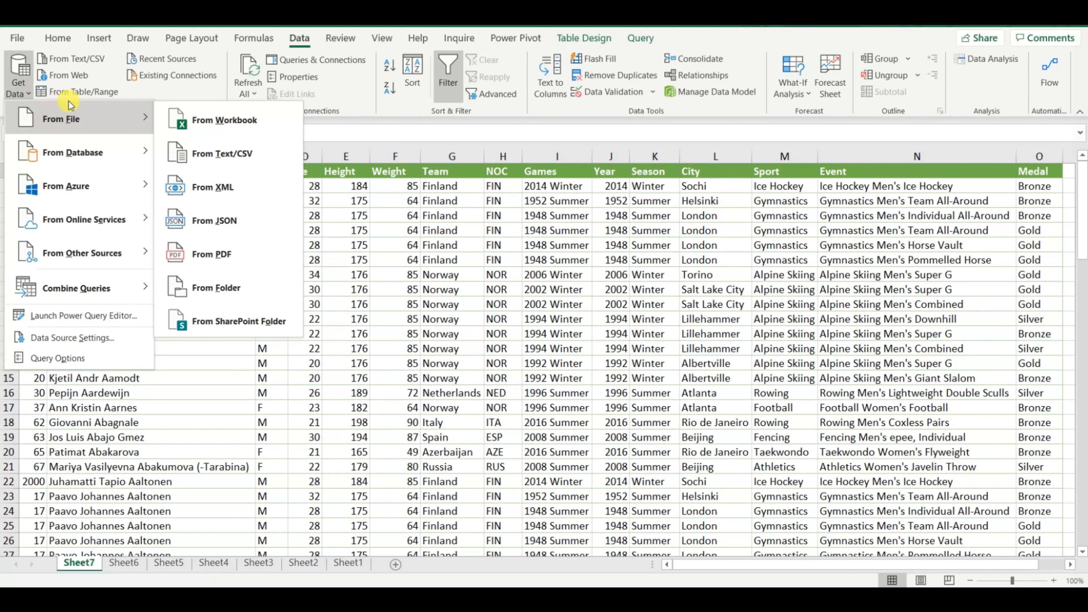
{"action": "left_click", "coordinate": [222, 125]}
{"action": "double_click", "coordinate": [232, 107]}
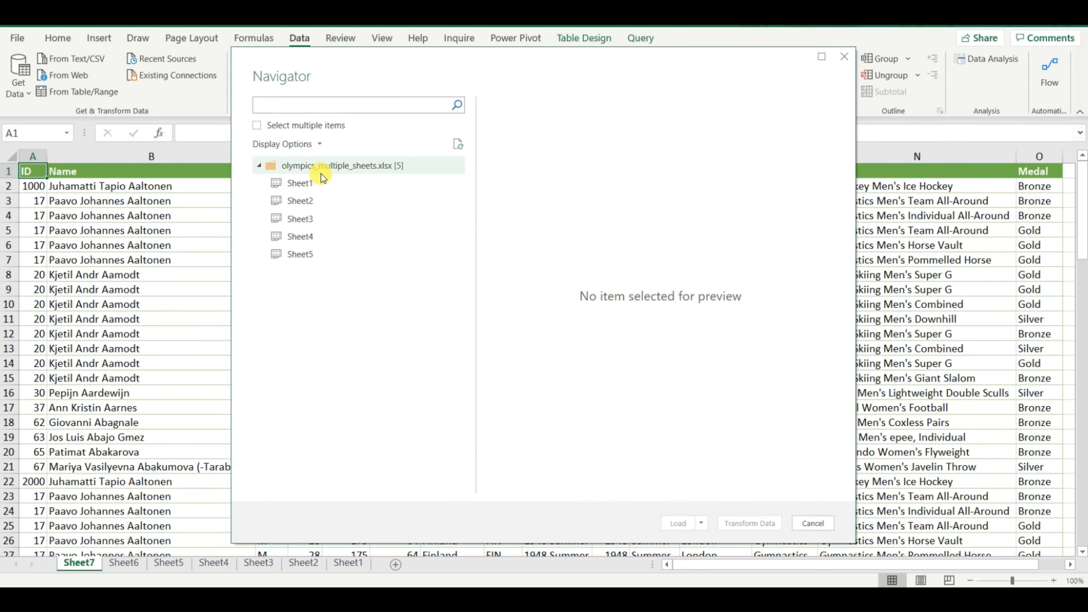
- Enable selecting multiple items, choose Sheet1 through Sheet5, and open them in the query editor for transformation
{"action": "left_click", "coordinate": [274, 125]}
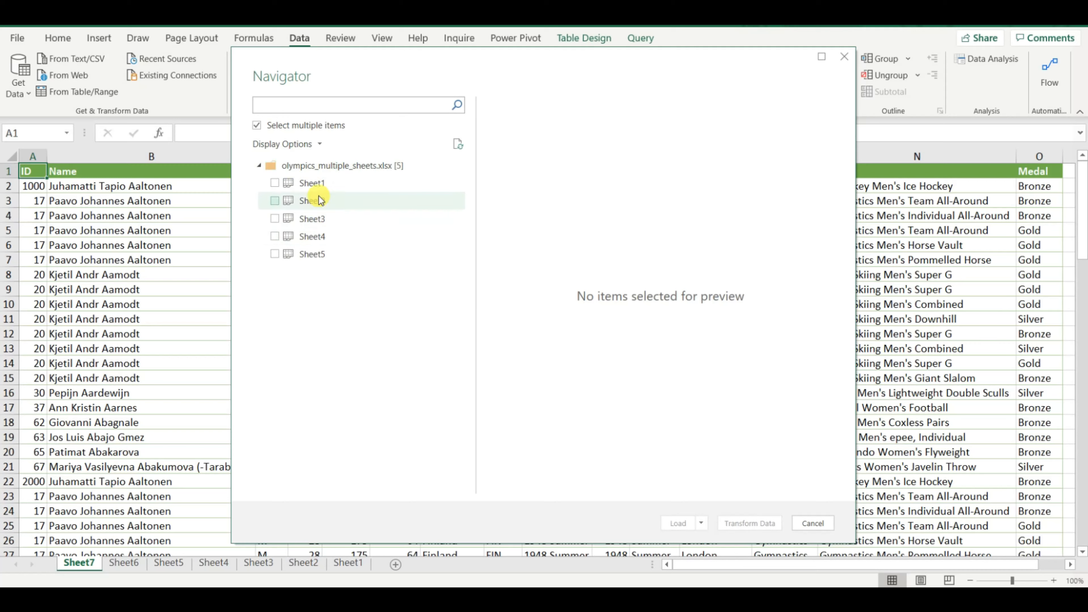
{"action": "left_click", "coordinate": [273, 183]}
{"action": "left_click", "coordinate": [275, 201]}
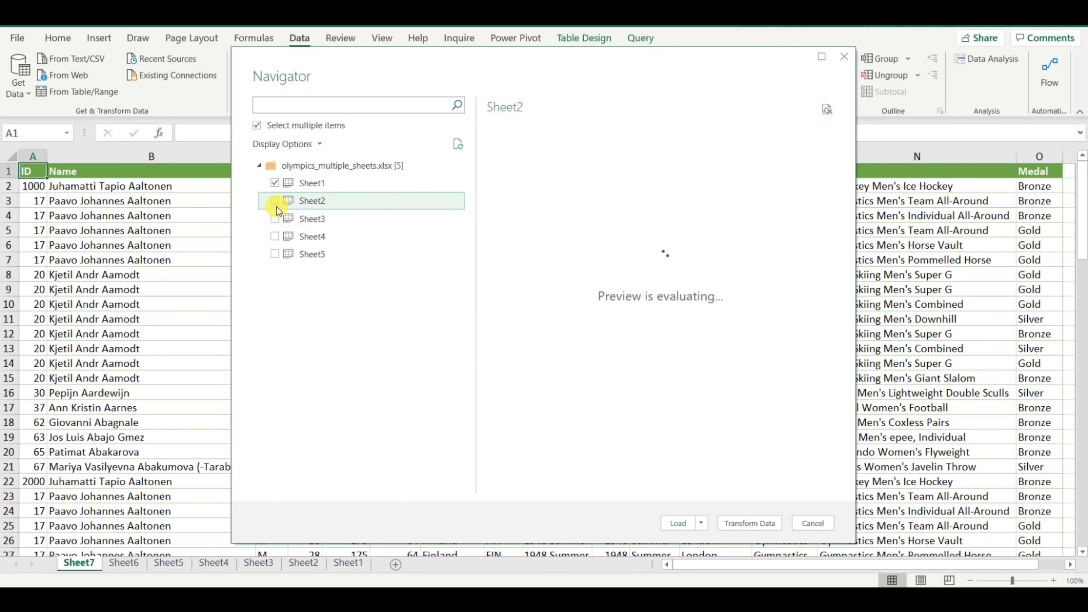
{"action": "left_click", "coordinate": [274, 219]}
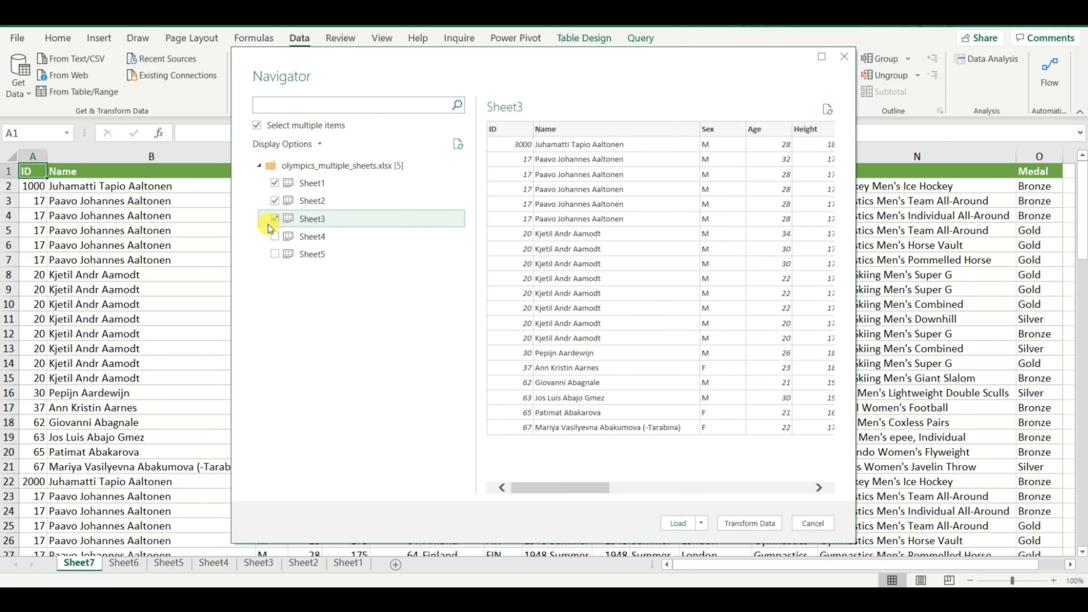
{"action": "left_click", "coordinate": [276, 236]}
{"action": "left_click", "coordinate": [275, 254]}
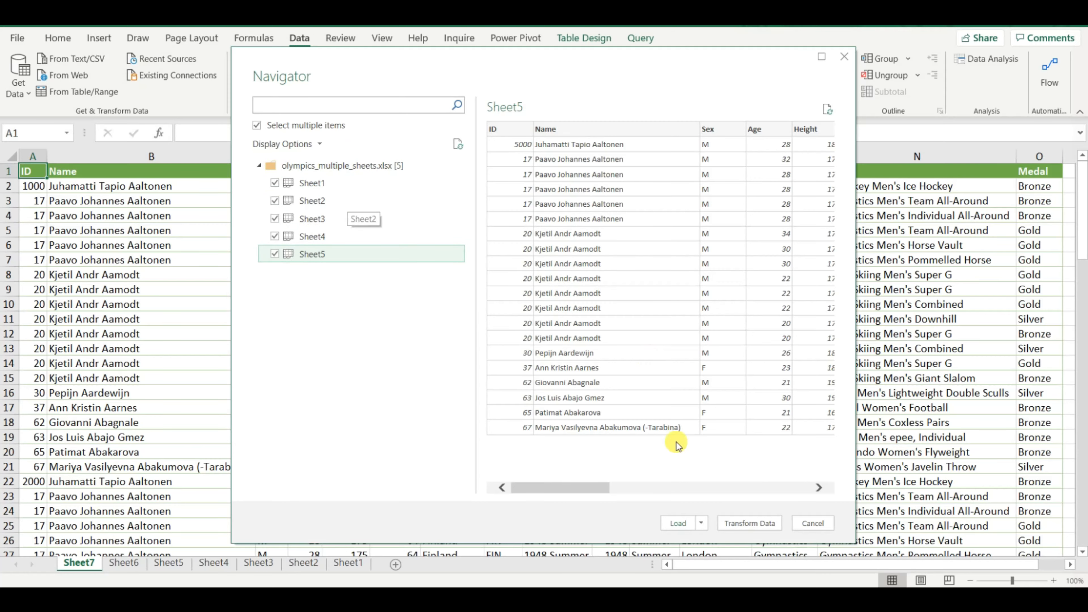
{"action": "left_click", "coordinate": [745, 524]}
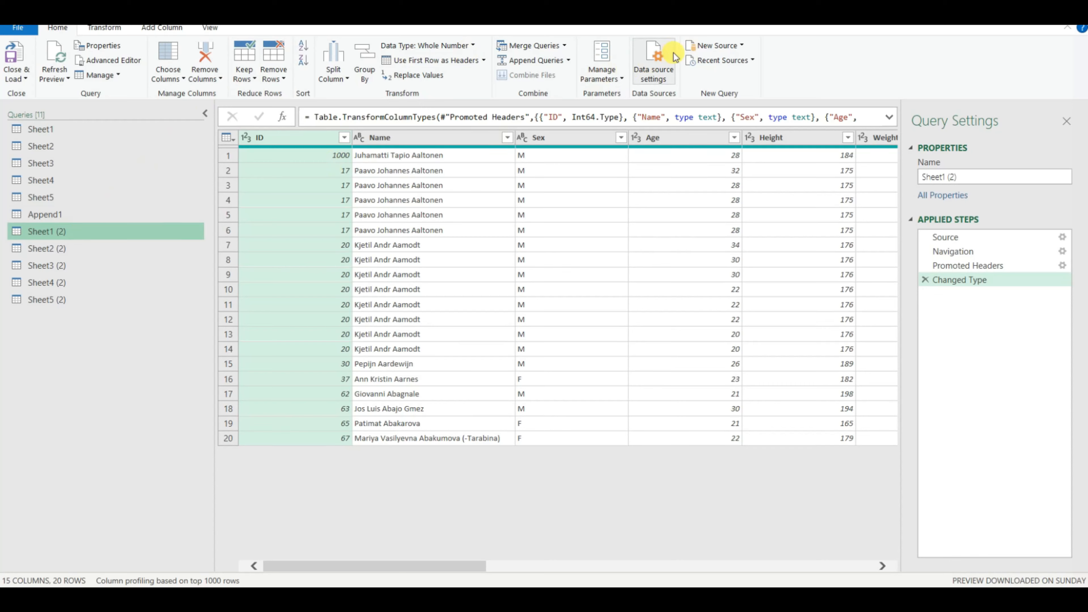
- Begin an append as a new query from Sheet1 (2), set to combine three or more tables
{"action": "left_click", "coordinate": [569, 60]}
{"action": "left_click", "coordinate": [546, 92]}
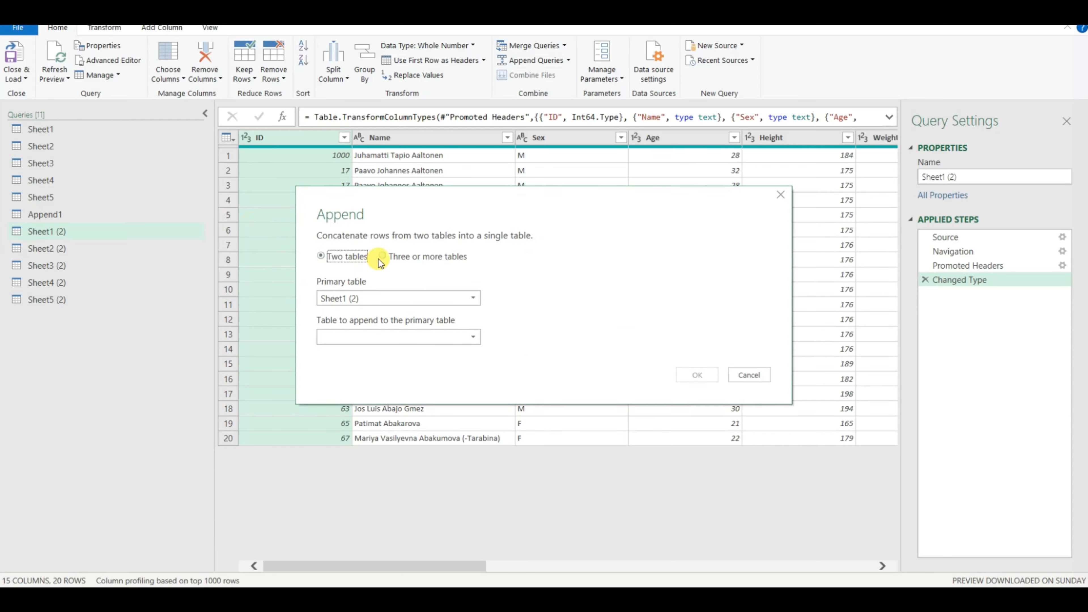
{"action": "left_click", "coordinate": [380, 257]}
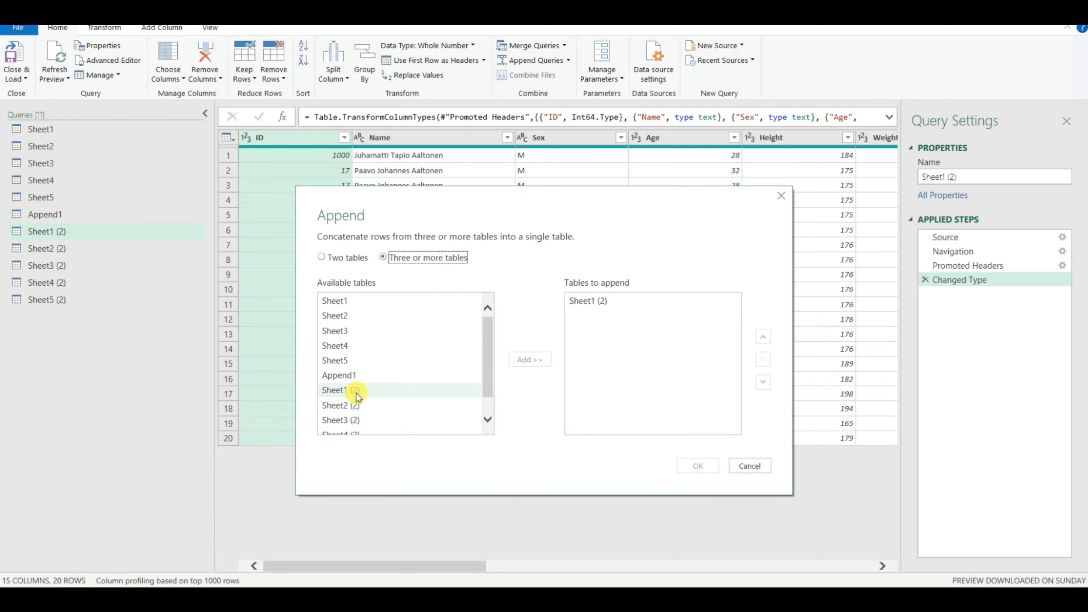
- Add Sheet1 (2), Sheet2 (2), Sheet3 (2), Sheet4 (2) and Sheet5 (2) to the tables to append
{"action": "double_click", "coordinate": [342, 390]}
{"action": "double_click", "coordinate": [342, 405]}
{"action": "double_click", "coordinate": [332, 421]}
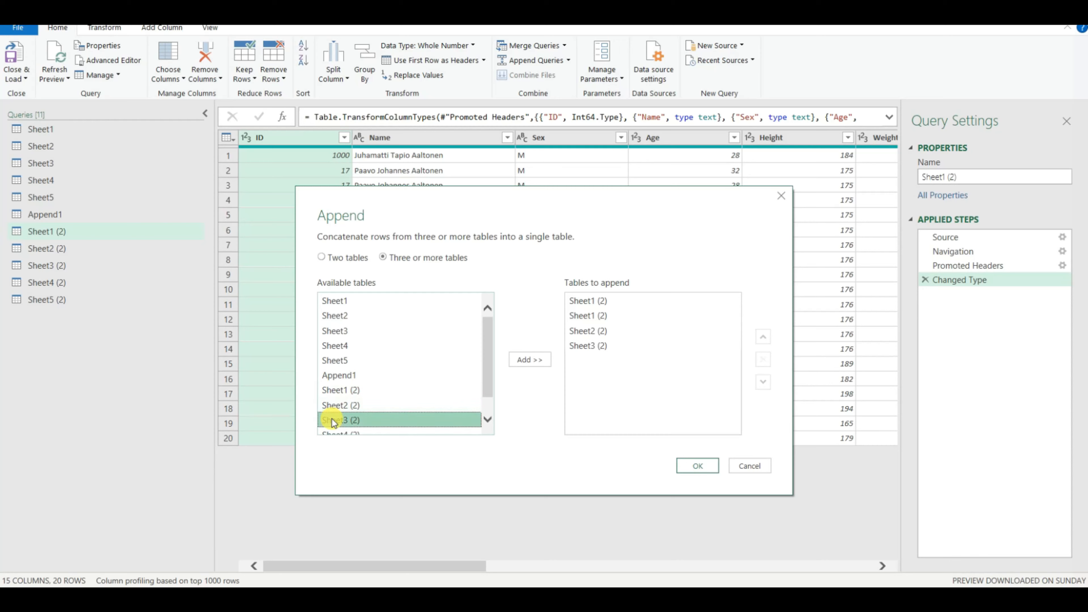
{"action": "double_click", "coordinate": [341, 433]}
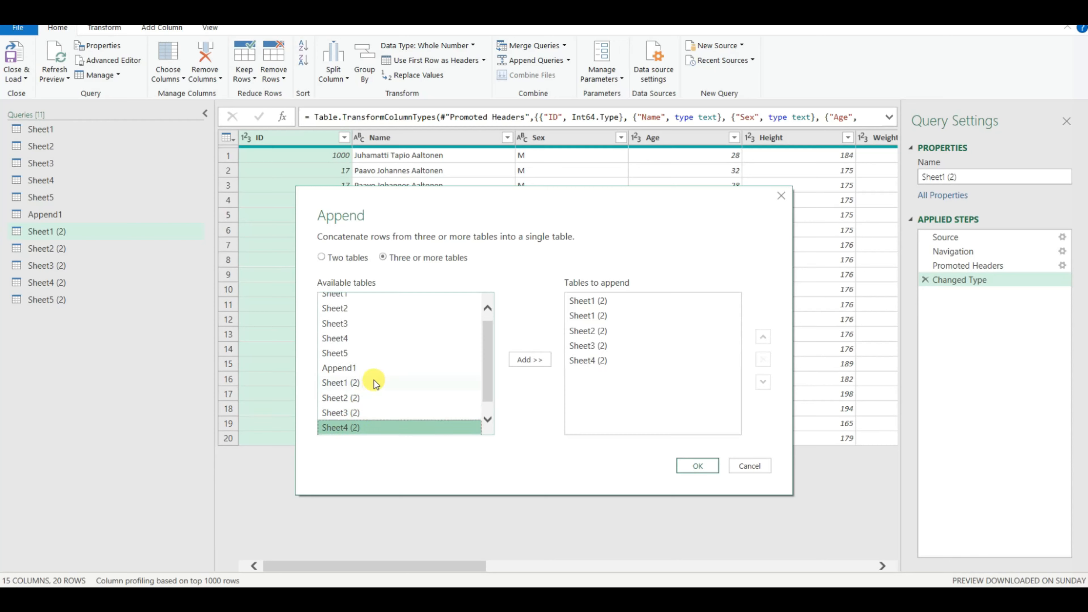
{"action": "scroll", "coordinate": [371, 379], "scroll_direction": "down", "scroll_amount": 1}
{"action": "double_click", "coordinate": [341, 427]}
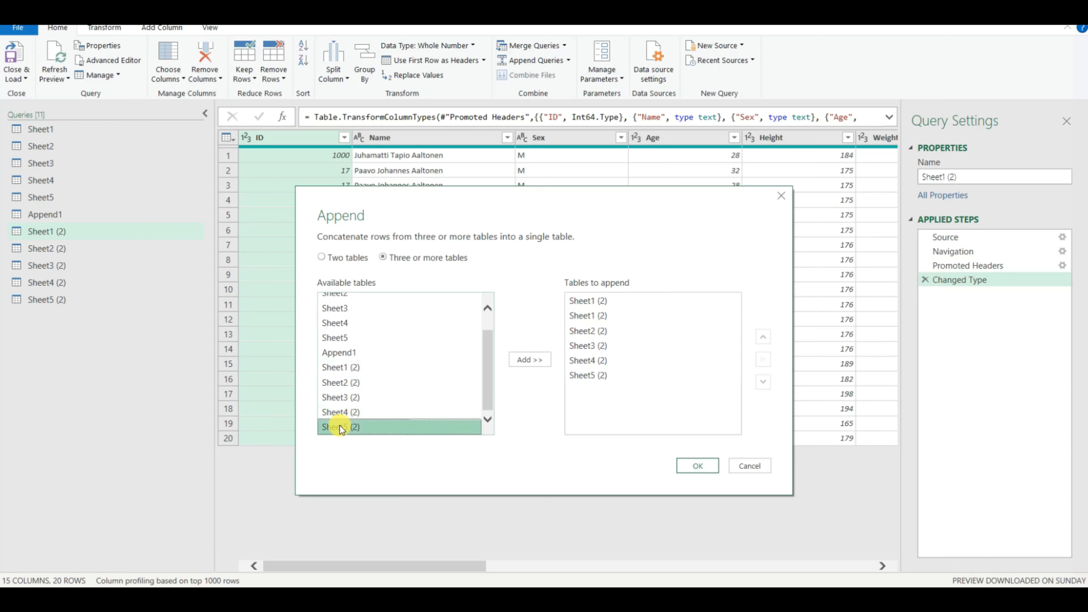
- Remove the duplicate Sheet1 (2) entry from the tables to append and create the combined query
{"action": "left_click", "coordinate": [586, 300]}
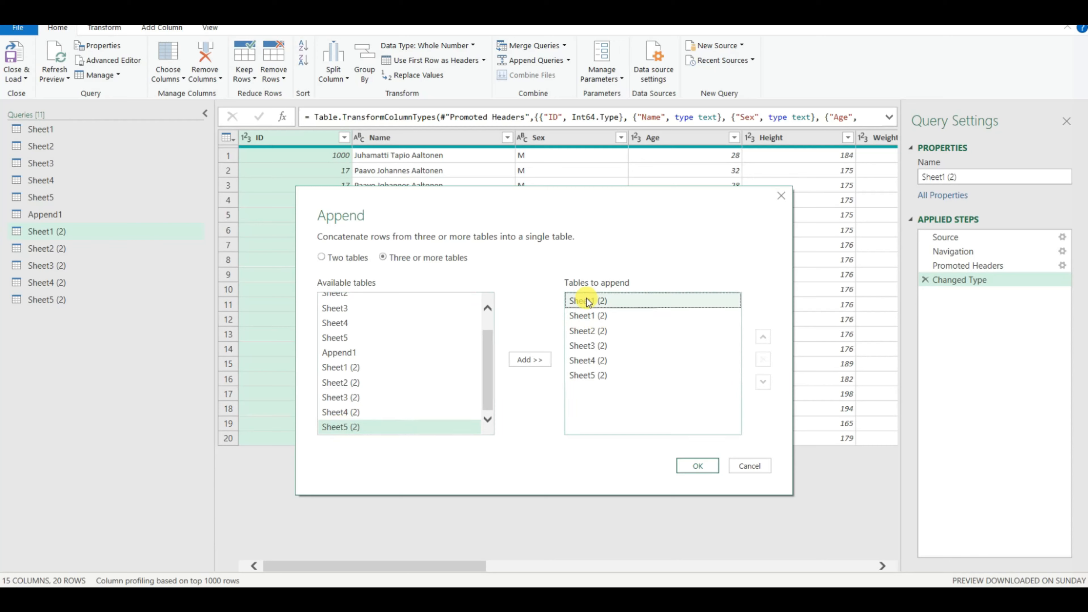
{"action": "left_click", "coordinate": [762, 359]}
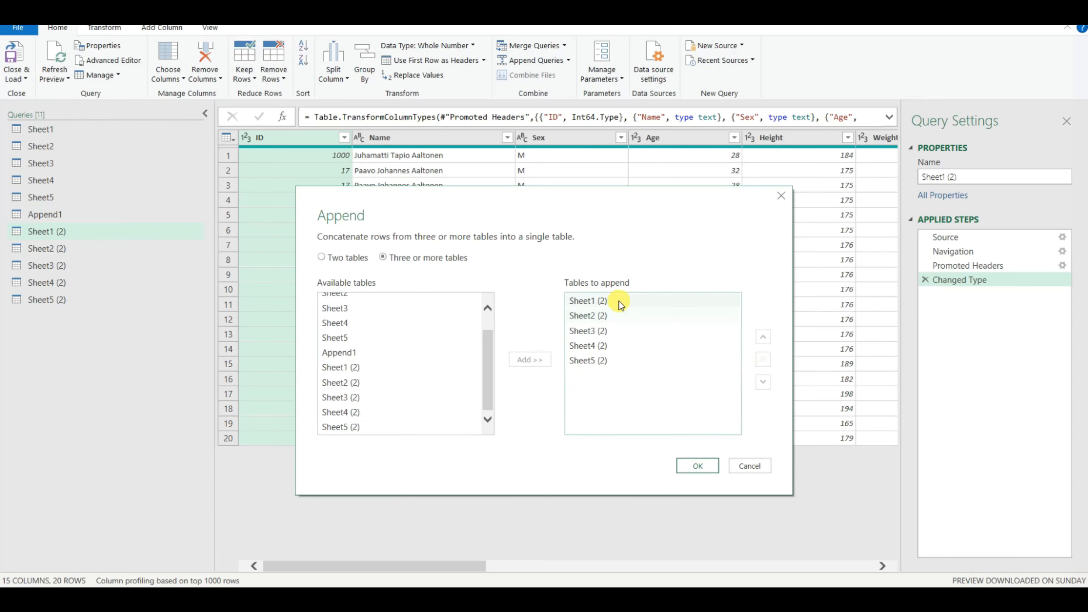
{"action": "left_click", "coordinate": [698, 465]}
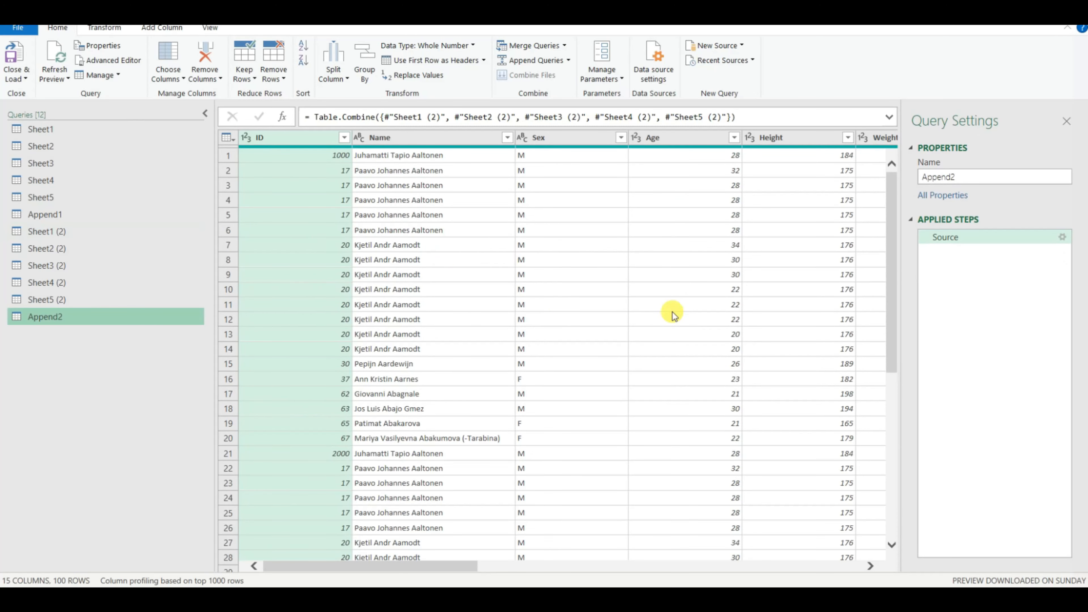
- Close the query editor, loading the new queries into the workbook, and dismiss the list of queries and connections
{"action": "left_click_drag", "start_coordinate": [896, 192], "coordinate": [831, 182]}
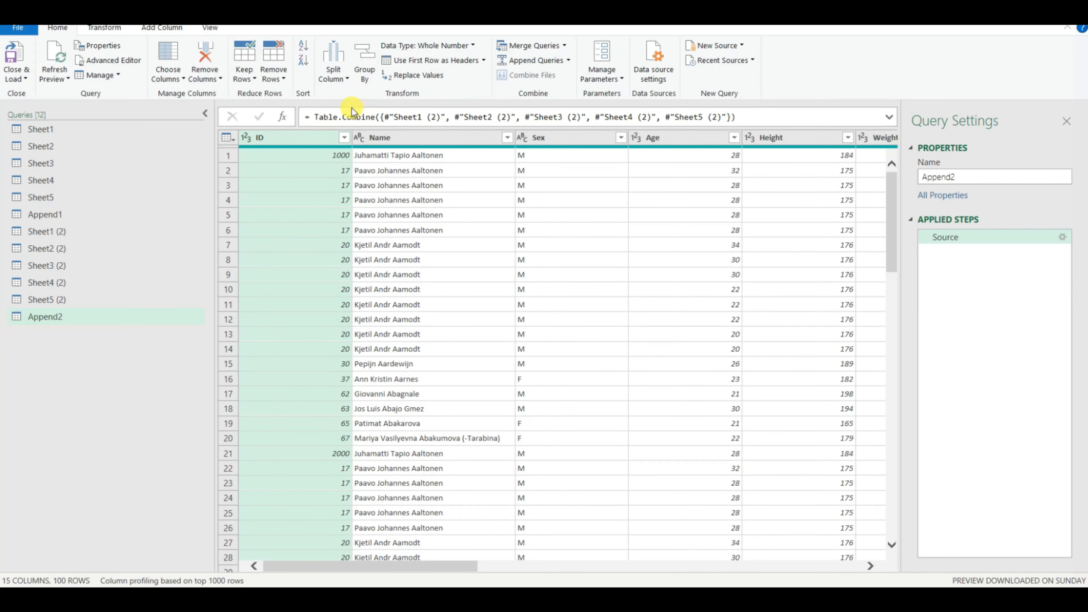
{"action": "left_click", "coordinate": [15, 55]}
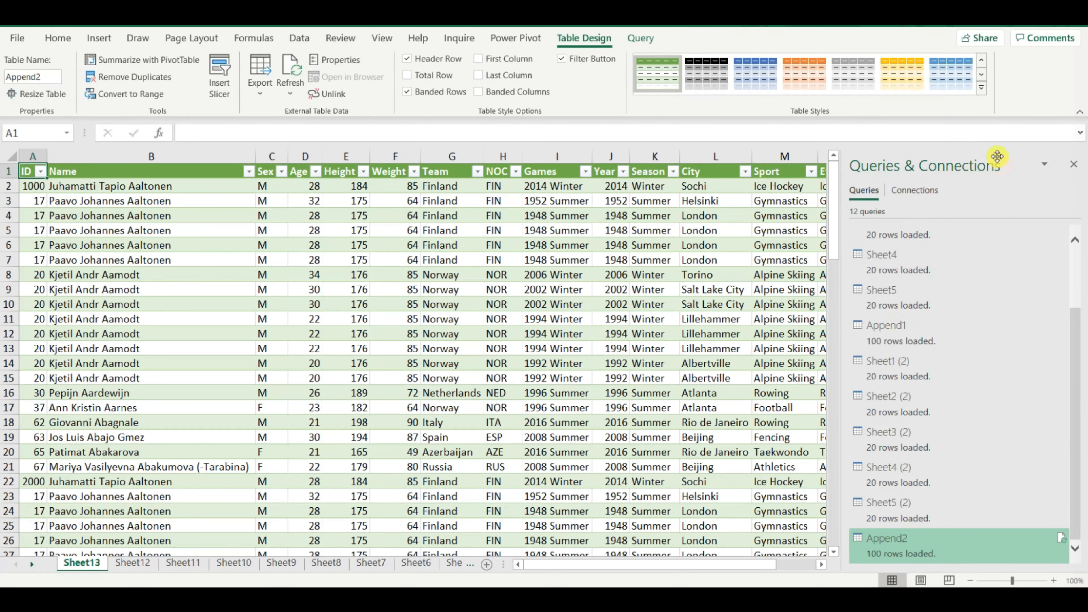
{"action": "left_click", "coordinate": [1073, 164]}
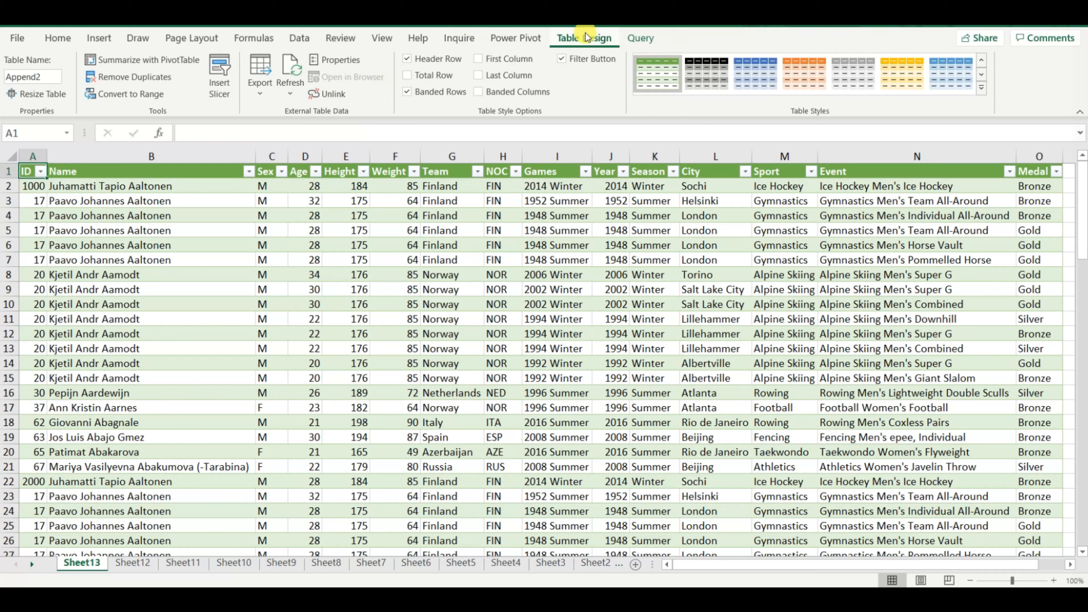
- Remove the filter buttons and row banding from the newly loaded Append2 table
{"action": "left_click", "coordinate": [562, 60]}
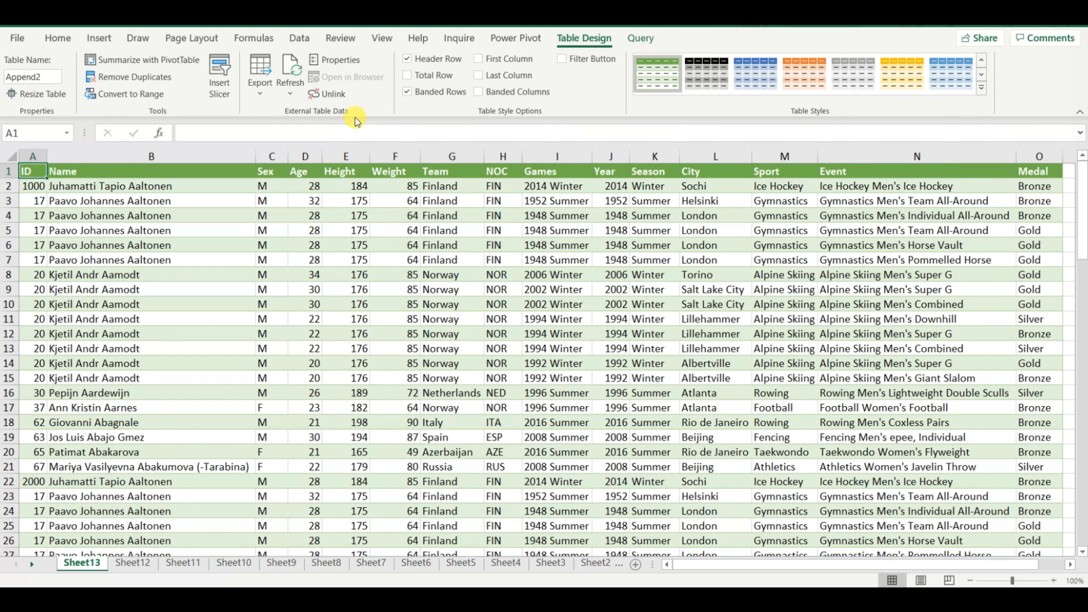
{"action": "left_click", "coordinate": [407, 93]}
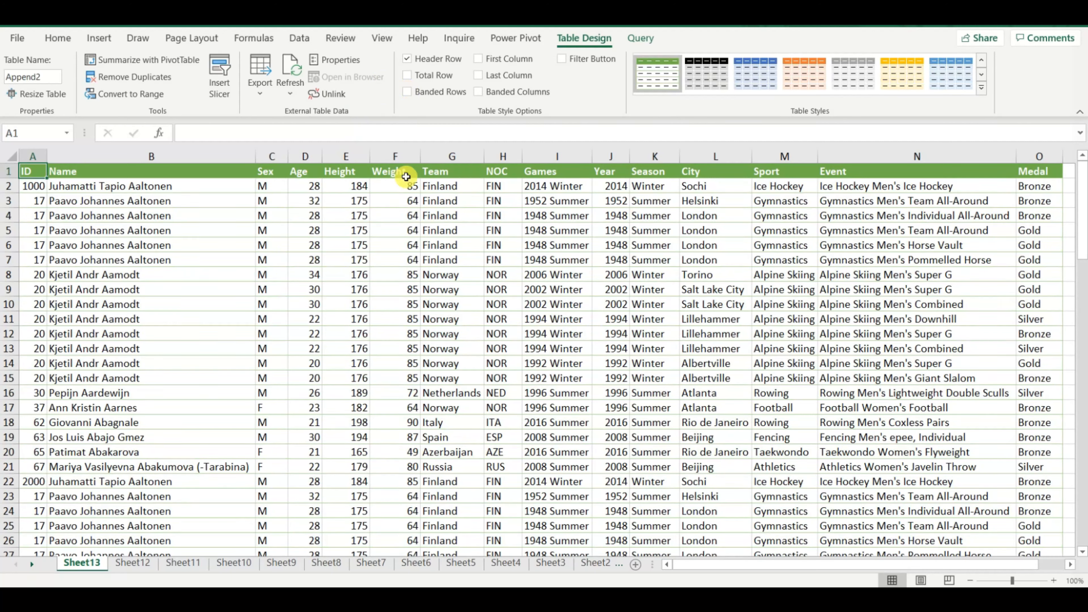